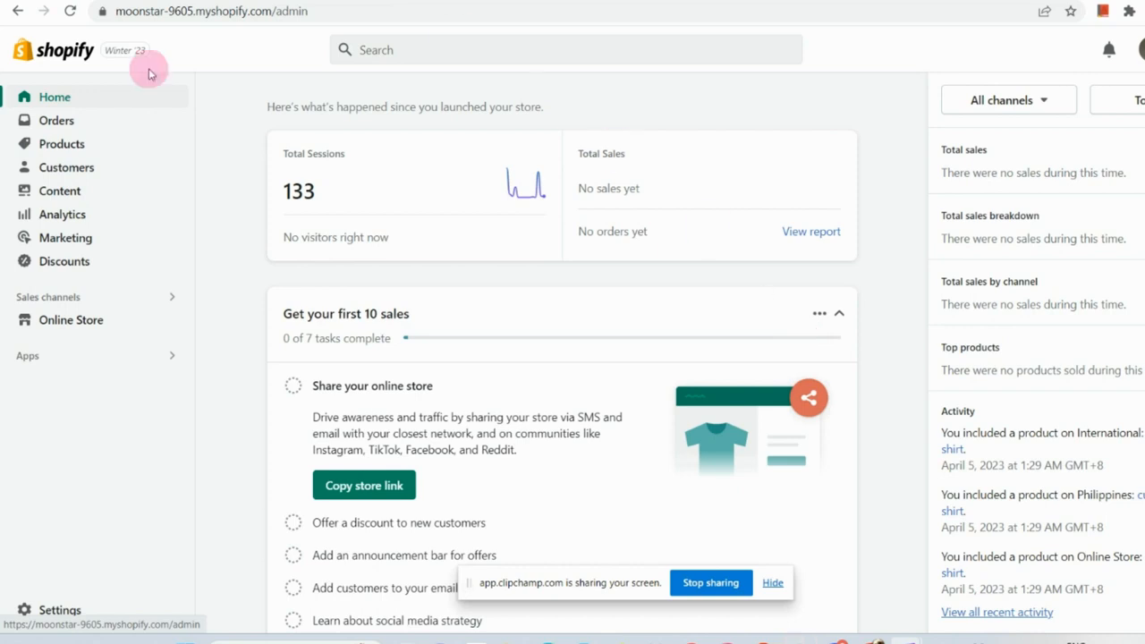
Step: Open the store's orders and start creating a new order
{"action": "scroll", "coordinate": [81, 120], "scroll_direction": "up", "scroll_amount": 5, "text": "ctrl"}
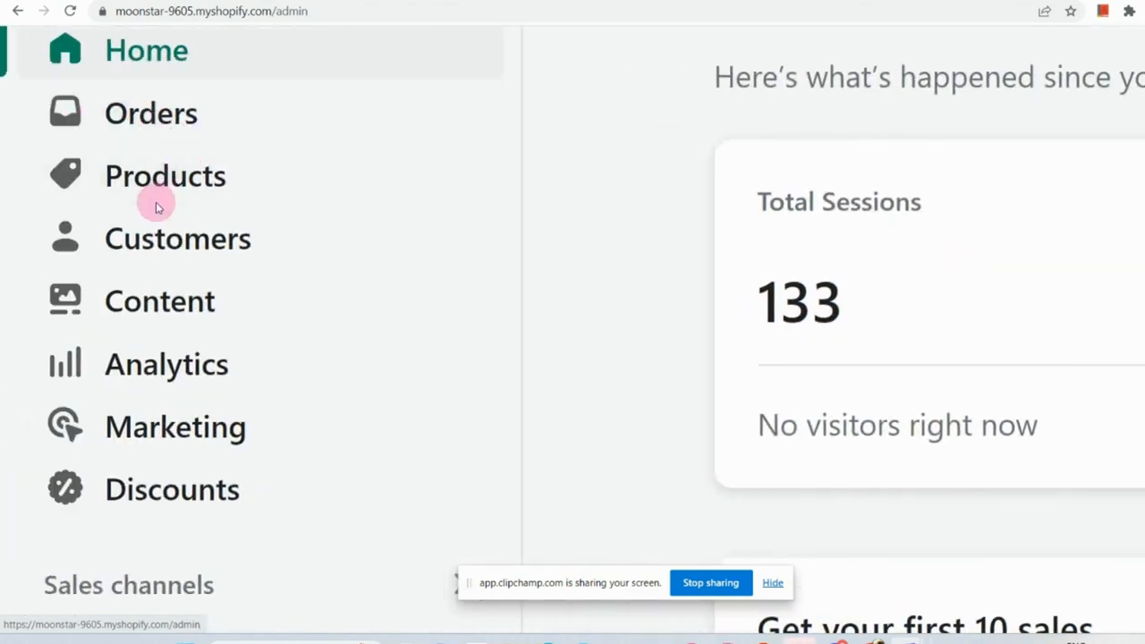
{"action": "scroll", "coordinate": [166, 116], "scroll_direction": "up", "scroll_amount": 2, "text": "ctrl"}
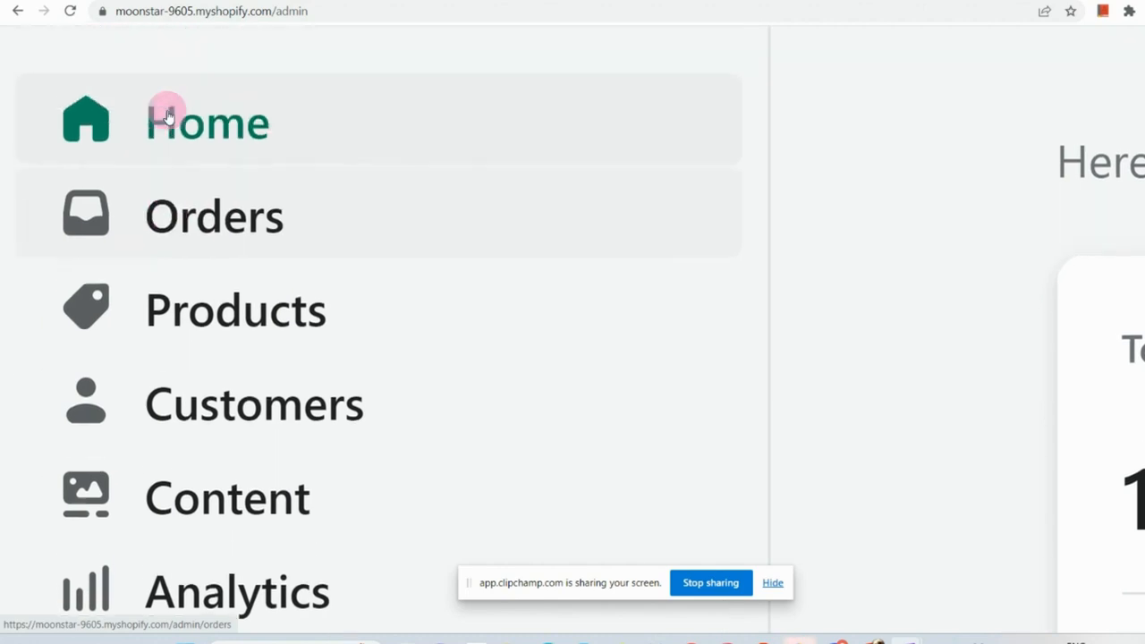
{"action": "left_click", "coordinate": [203, 209]}
{"action": "scroll", "coordinate": [205, 208], "scroll_direction": "down", "scroll_amount": 4, "text": "ctrl"}
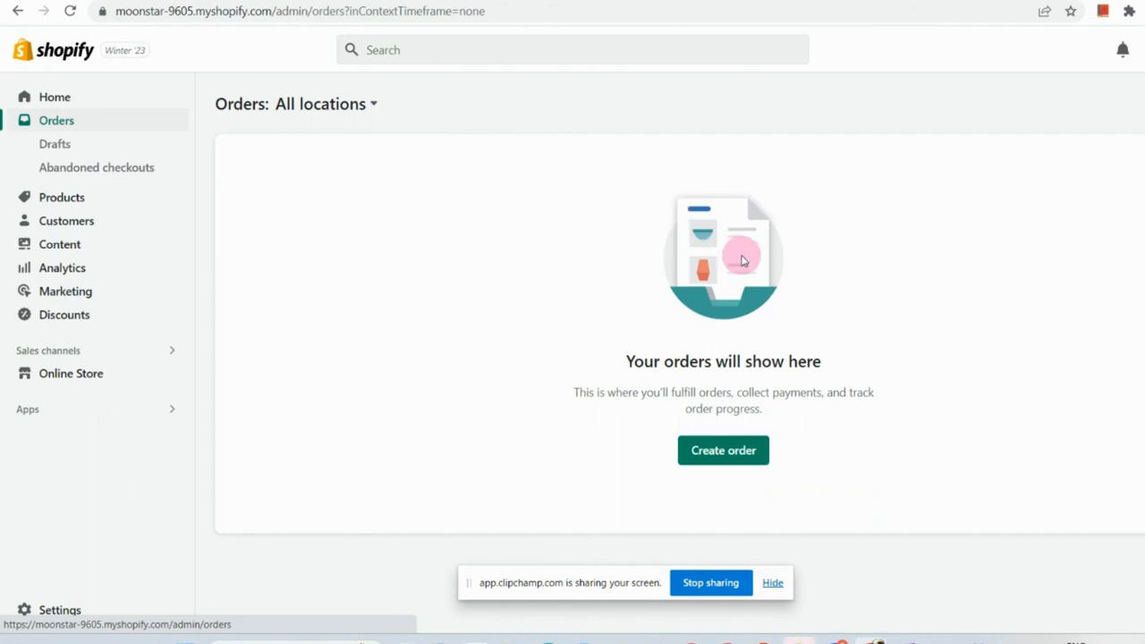
{"action": "scroll", "coordinate": [723, 450], "scroll_direction": "up", "scroll_amount": 2, "text": "ctrl"}
{"action": "scroll", "coordinate": [723, 450], "scroll_direction": "up", "scroll_amount": 2, "text": "ctrl"}
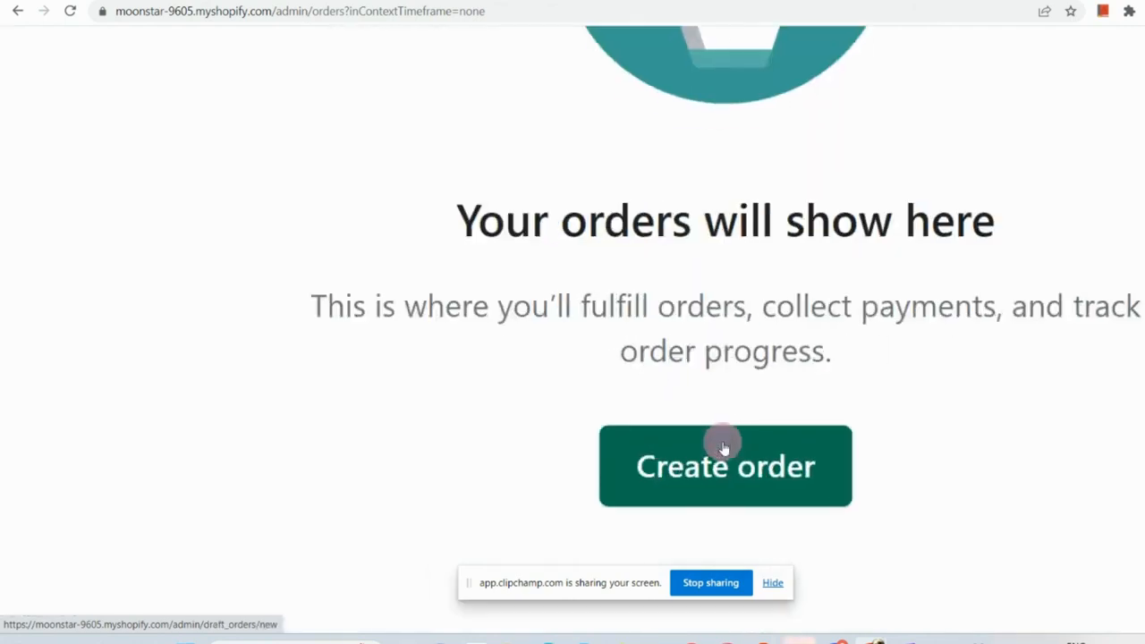
{"action": "left_click", "coordinate": [658, 463]}
{"action": "scroll", "coordinate": [659, 464], "scroll_direction": "down", "scroll_amount": 4, "text": "ctrl"}
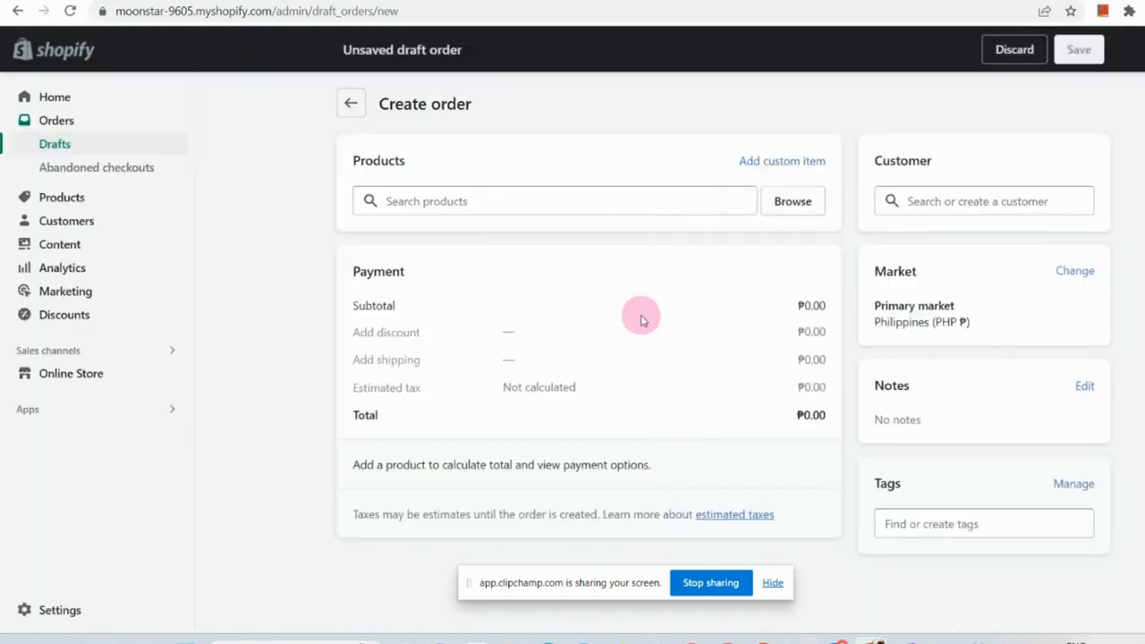
Step: Browse all products and add the black / small and white / medium customized T-shirt variants to the order
{"action": "left_click", "coordinate": [658, 205]}
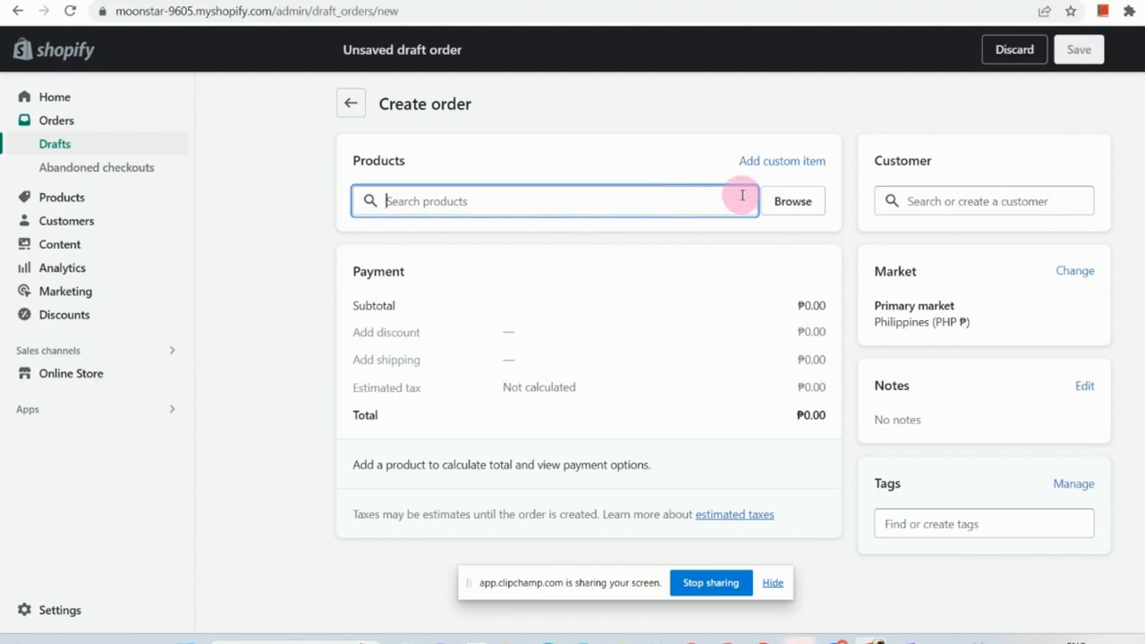
{"action": "left_click", "coordinate": [806, 204]}
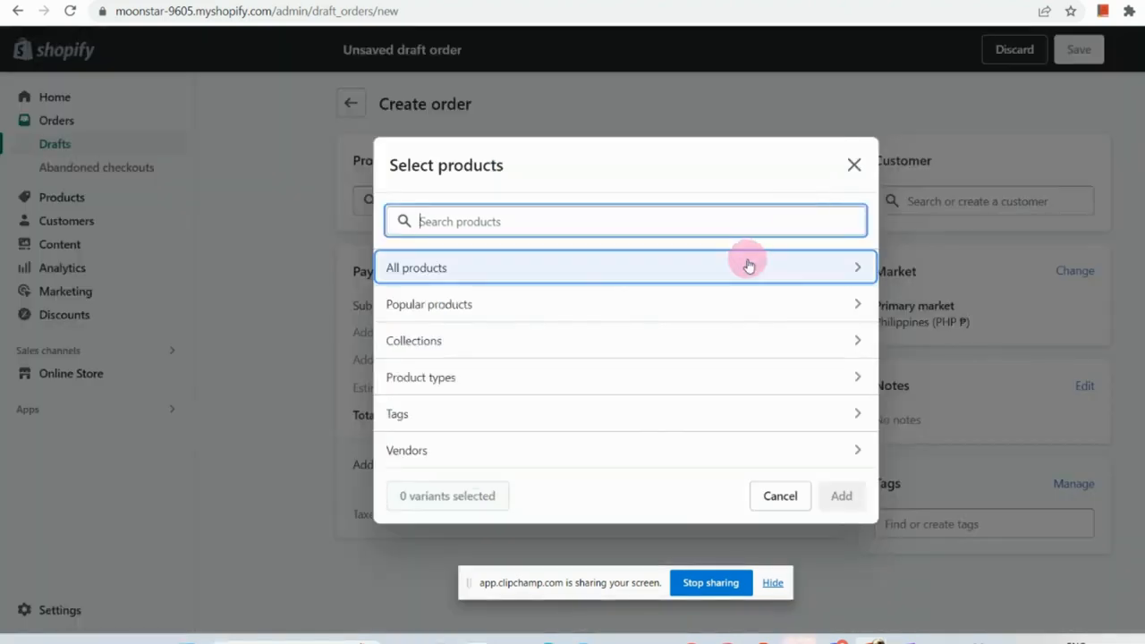
{"action": "left_click", "coordinate": [748, 266]}
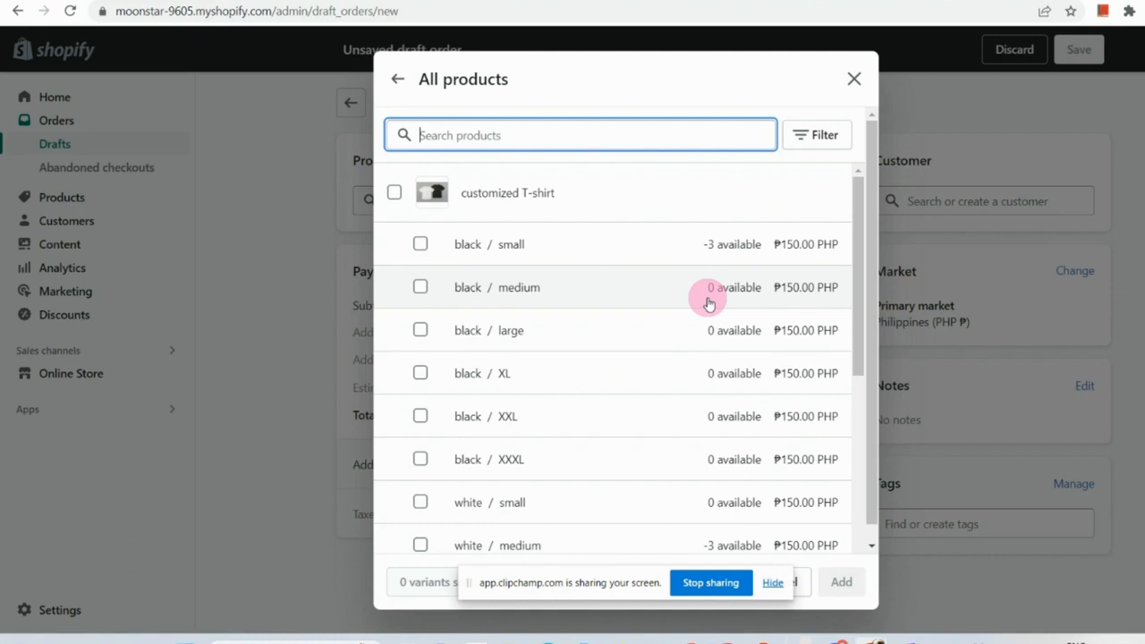
{"action": "left_click", "coordinate": [670, 252]}
{"action": "scroll", "coordinate": [720, 366], "scroll_direction": "down", "scroll_amount": 2}
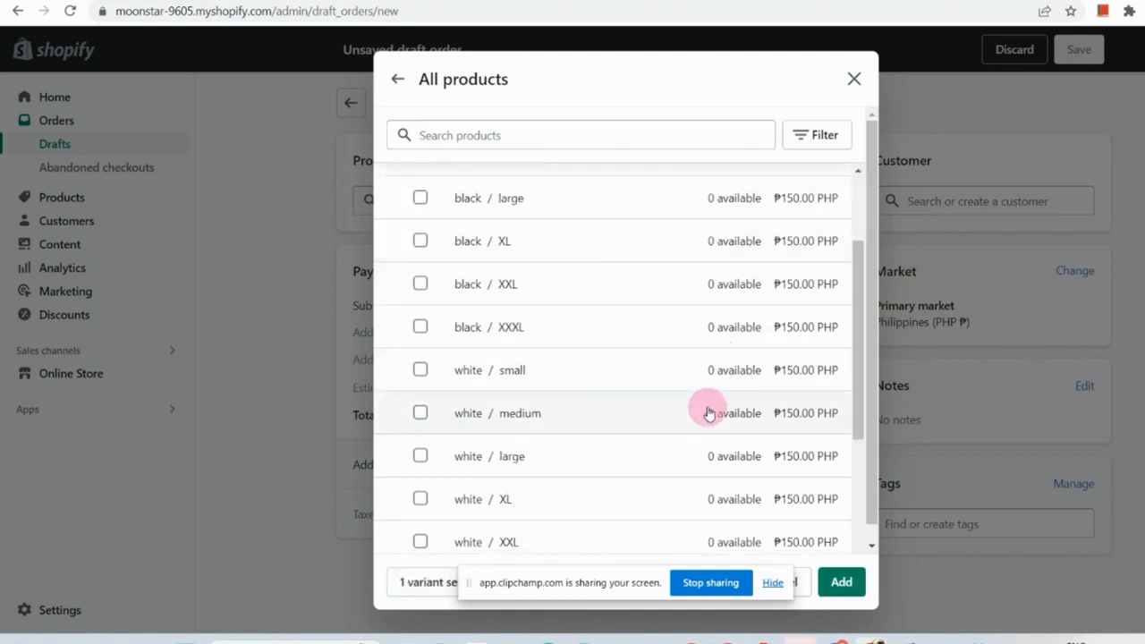
{"action": "left_click", "coordinate": [707, 410]}
{"action": "left_click", "coordinate": [840, 583]}
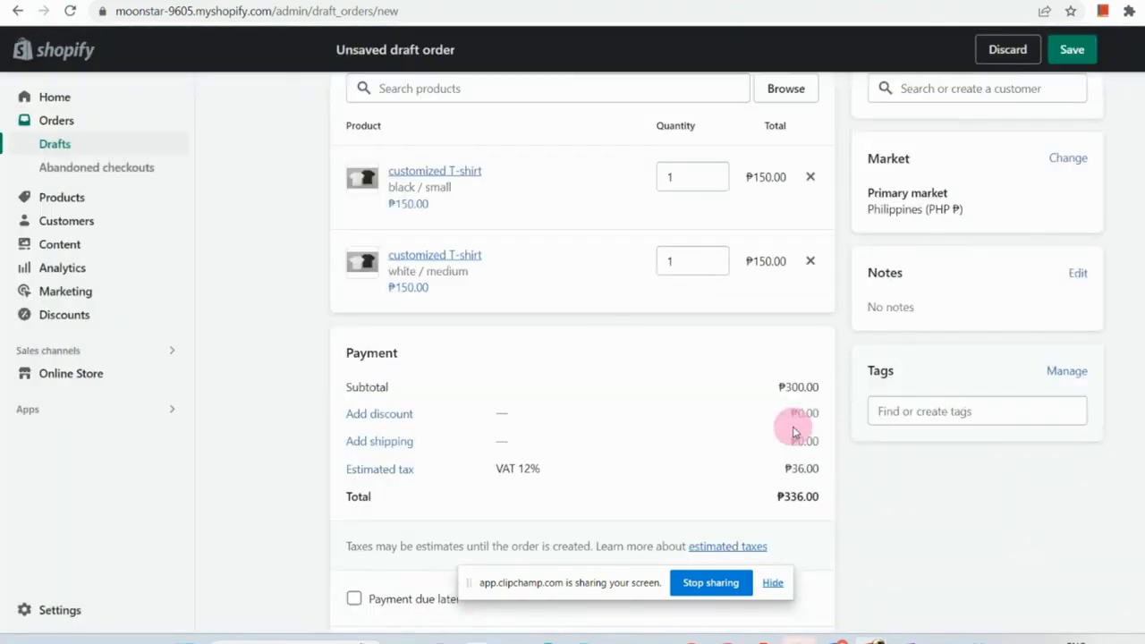
Step: Start a discount on the order's payment and enter a discount value of 100 PHP
{"action": "scroll", "coordinate": [793, 432], "scroll_direction": "down", "scroll_amount": 2}
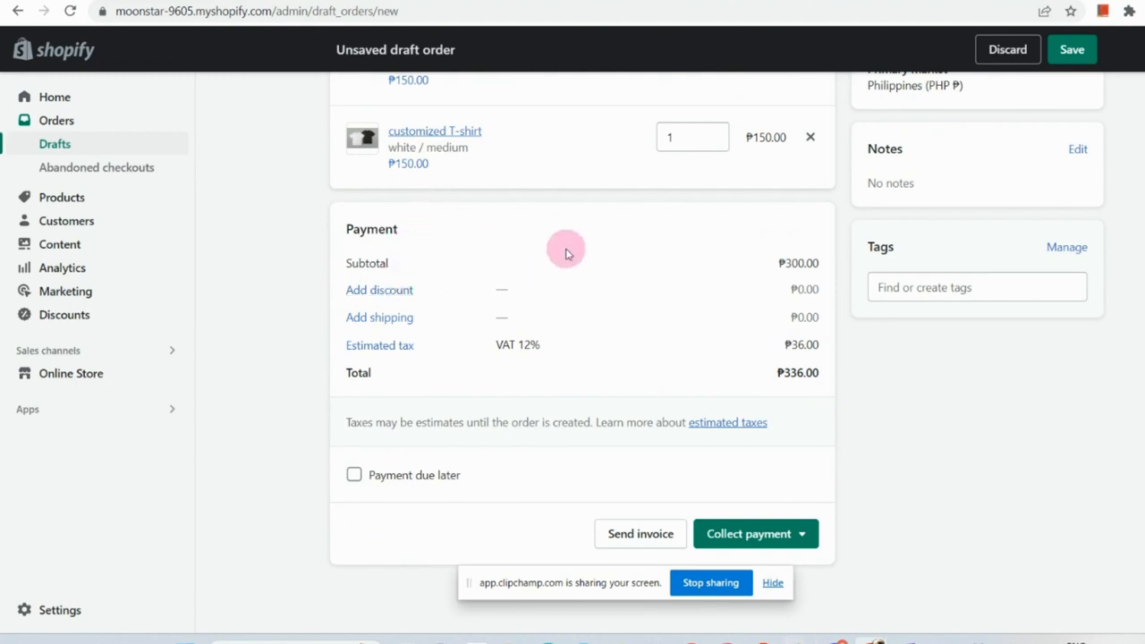
{"action": "scroll", "coordinate": [379, 294], "scroll_direction": "up", "scroll_amount": 5}
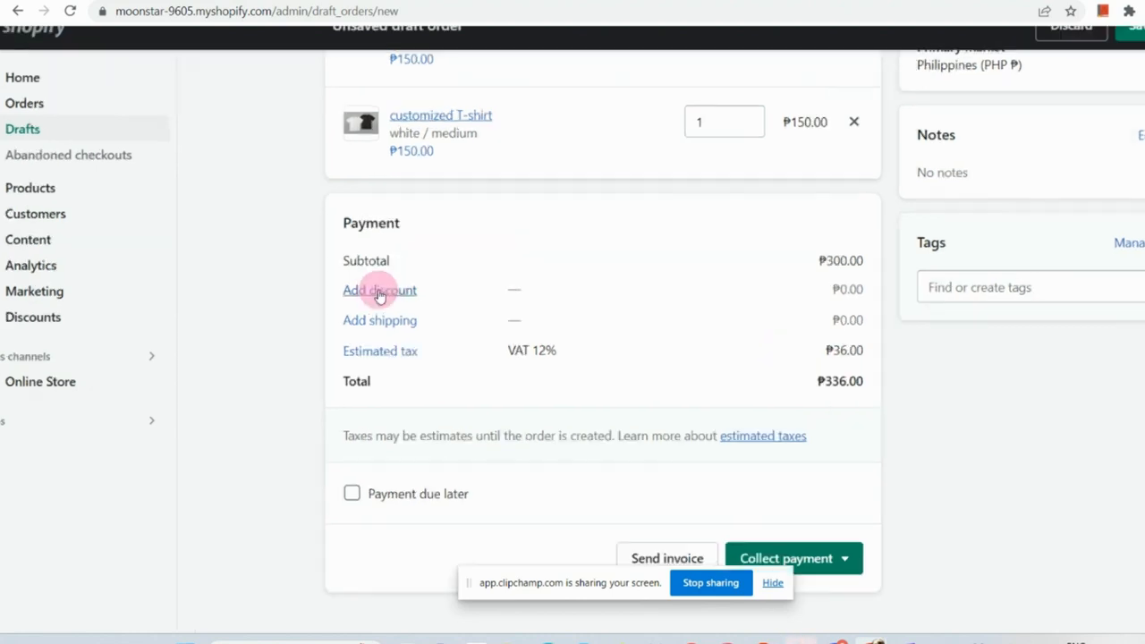
{"action": "left_click", "coordinate": [379, 292]}
{"action": "scroll", "coordinate": [379, 291], "scroll_direction": "down", "scroll_amount": 5}
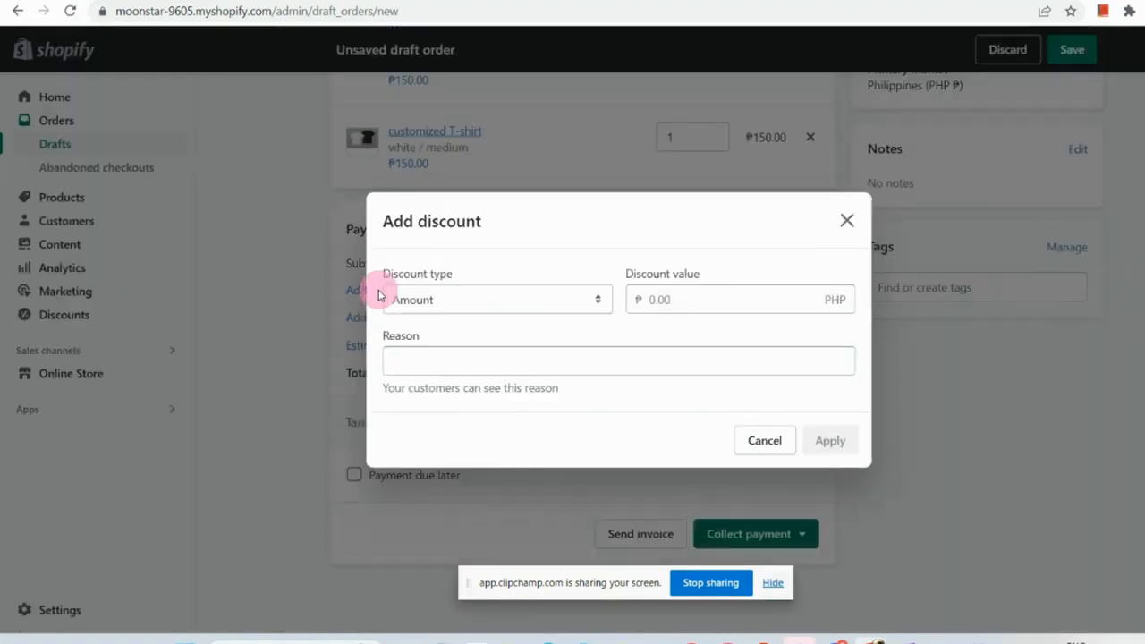
{"action": "left_click", "coordinate": [407, 302]}
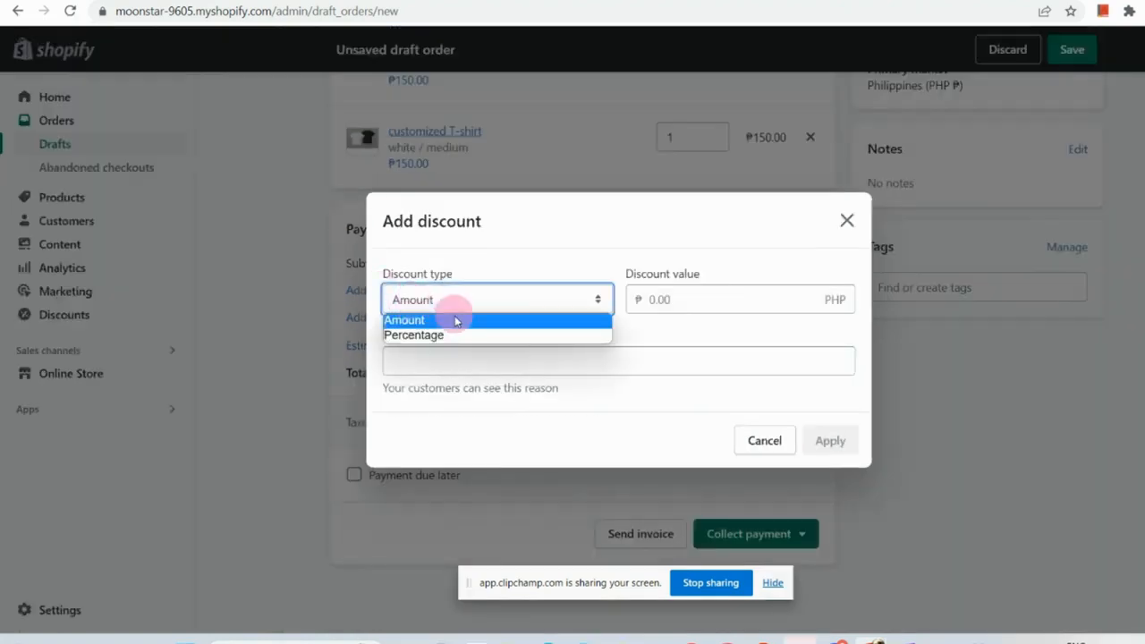
{"action": "left_click", "coordinate": [739, 305]}
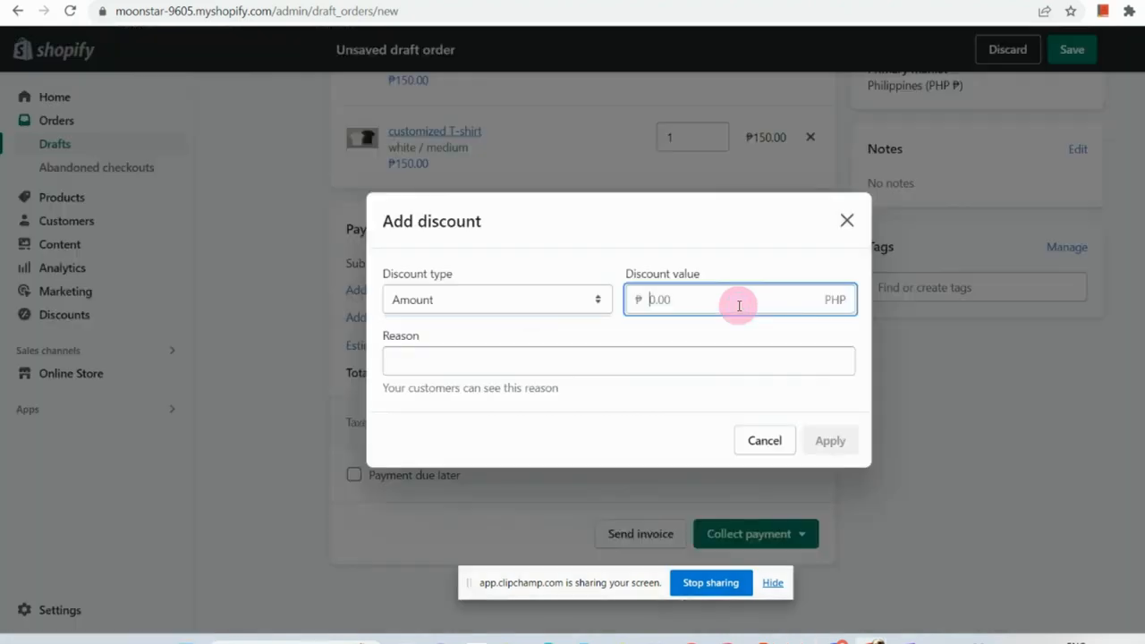
{"action": "type", "text": "100"}
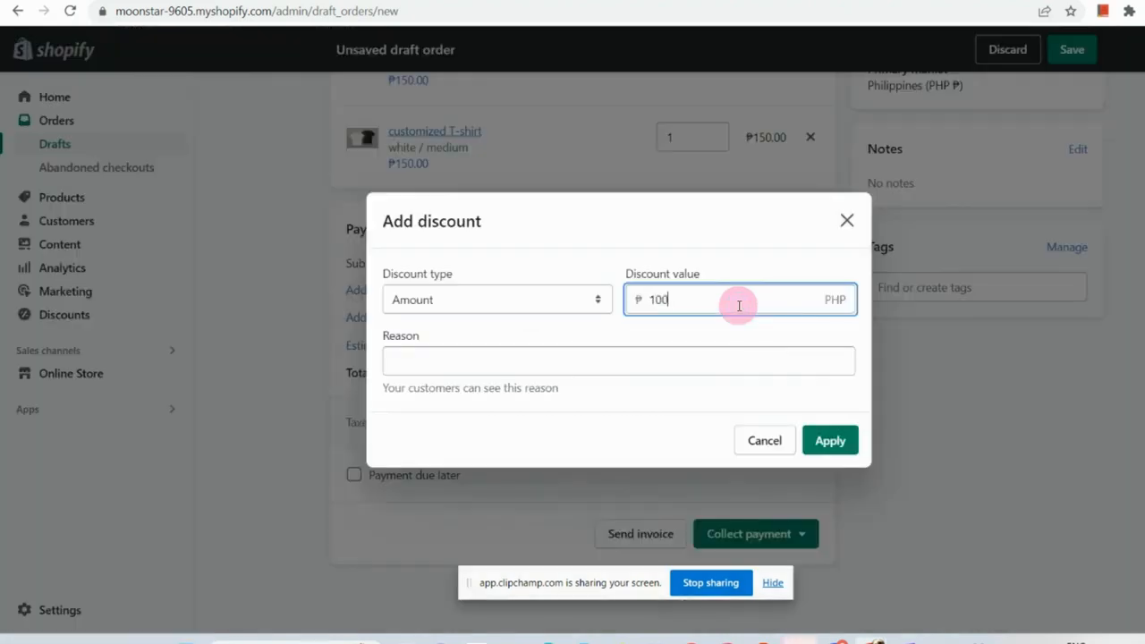
Step: Set the discount value to 50 PHP with Amount as the discount type
{"action": "left_click", "coordinate": [569, 302]}
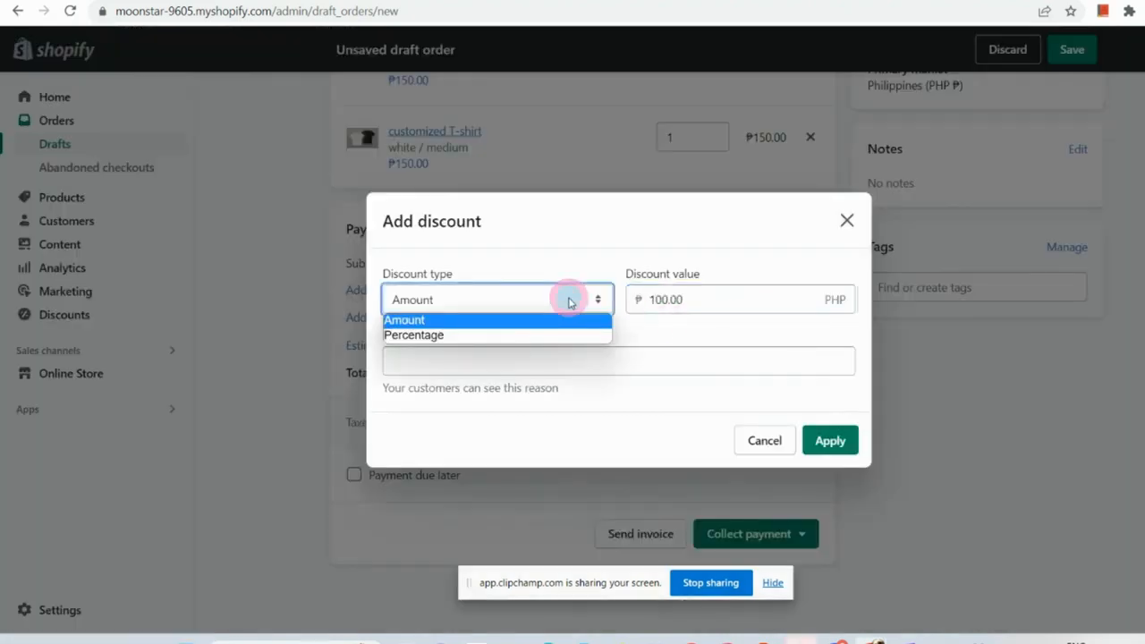
{"action": "left_click", "coordinate": [757, 292]}
{"action": "double_click", "coordinate": [757, 292]}
{"action": "type", "text": "50"}
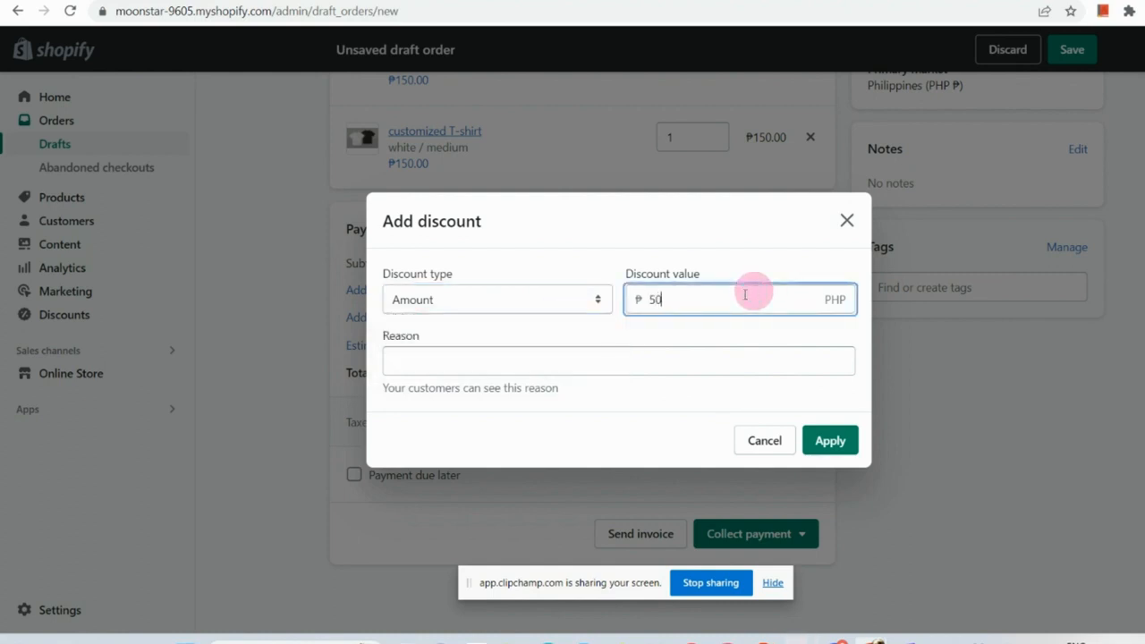
{"action": "left_click", "coordinate": [479, 309]}
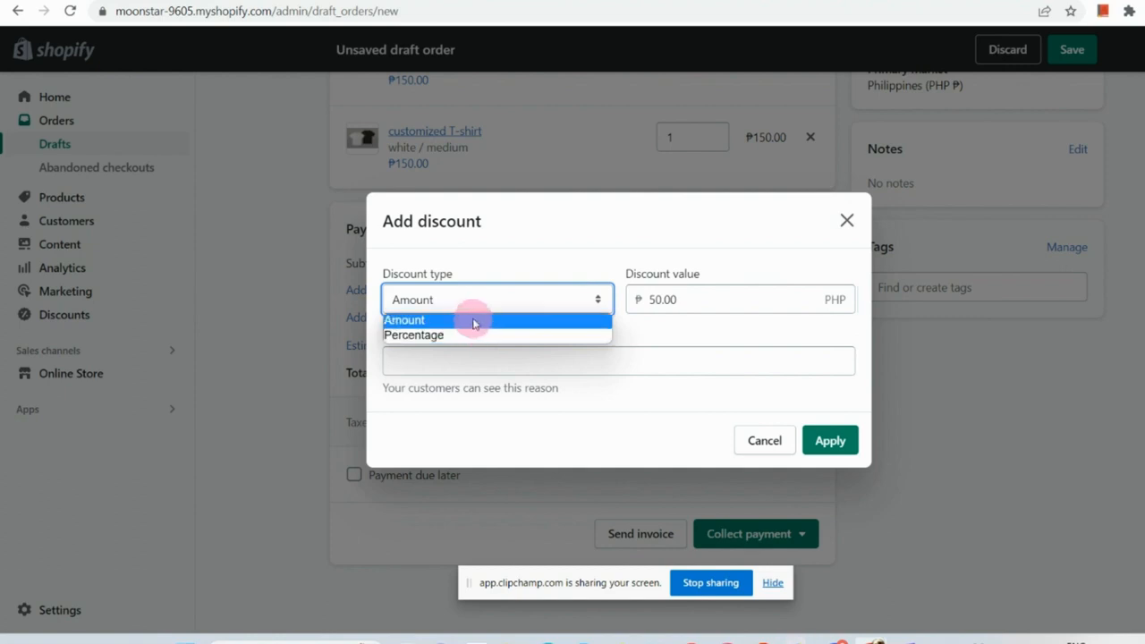
{"action": "left_click", "coordinate": [475, 322]}
Step: Enter "reached P1000 worth items" as the discount reason and apply the discount
{"action": "left_click", "coordinate": [454, 365]}
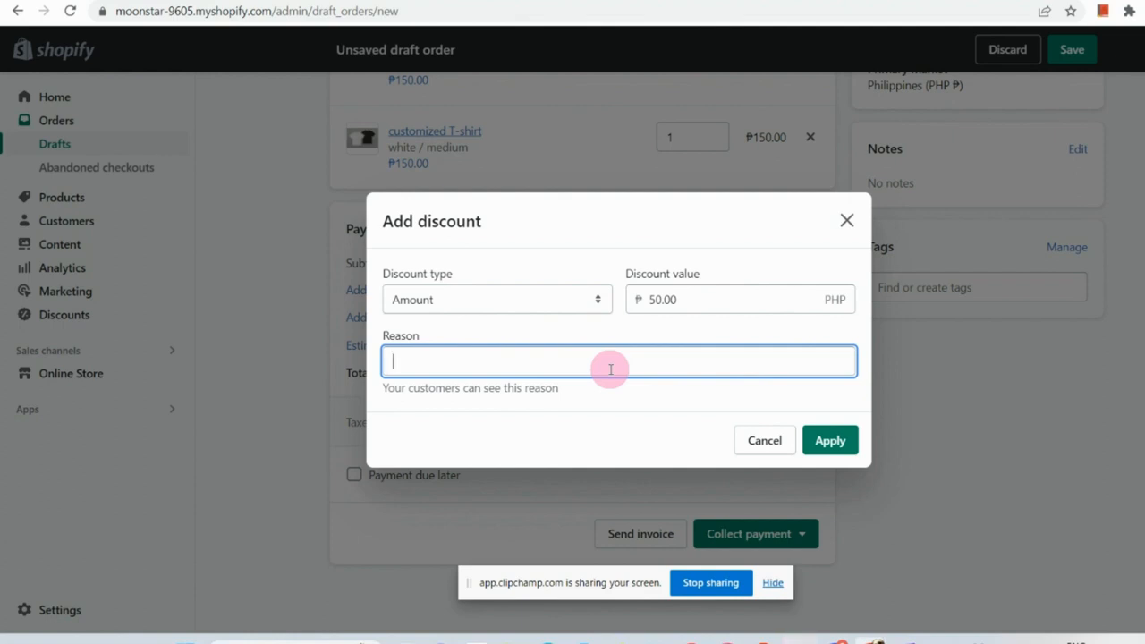
{"action": "type", "text": "a"}
{"action": "type", "text": "each"}
{"action": "type", "text": "ed P1000 "}
{"action": "type", "text": "wo"}
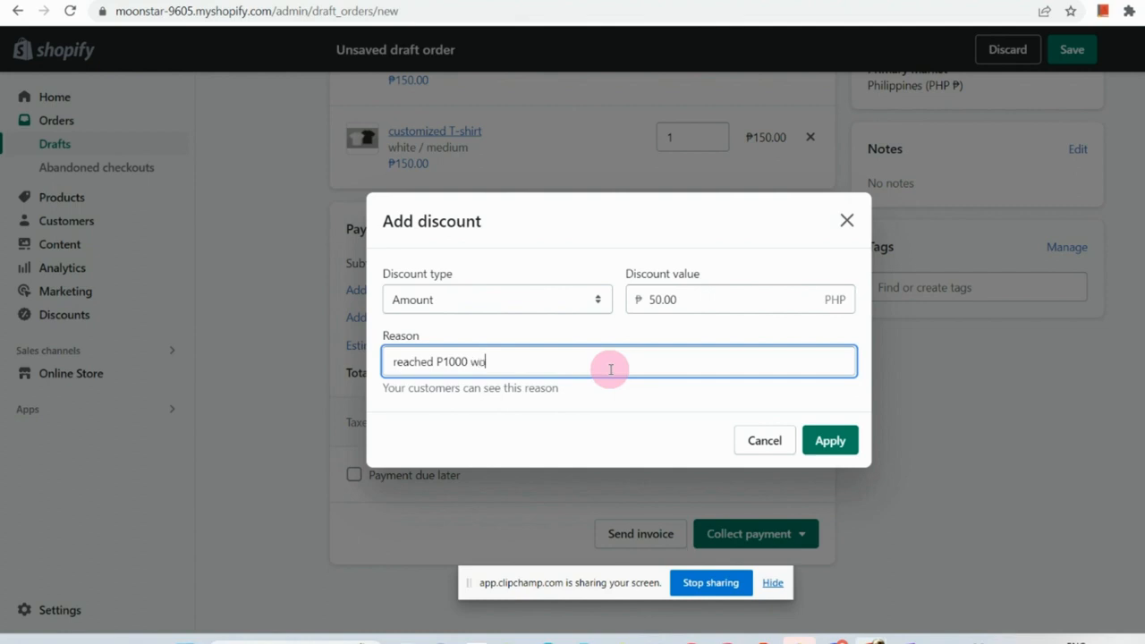
{"action": "type", "text": "rth items"}
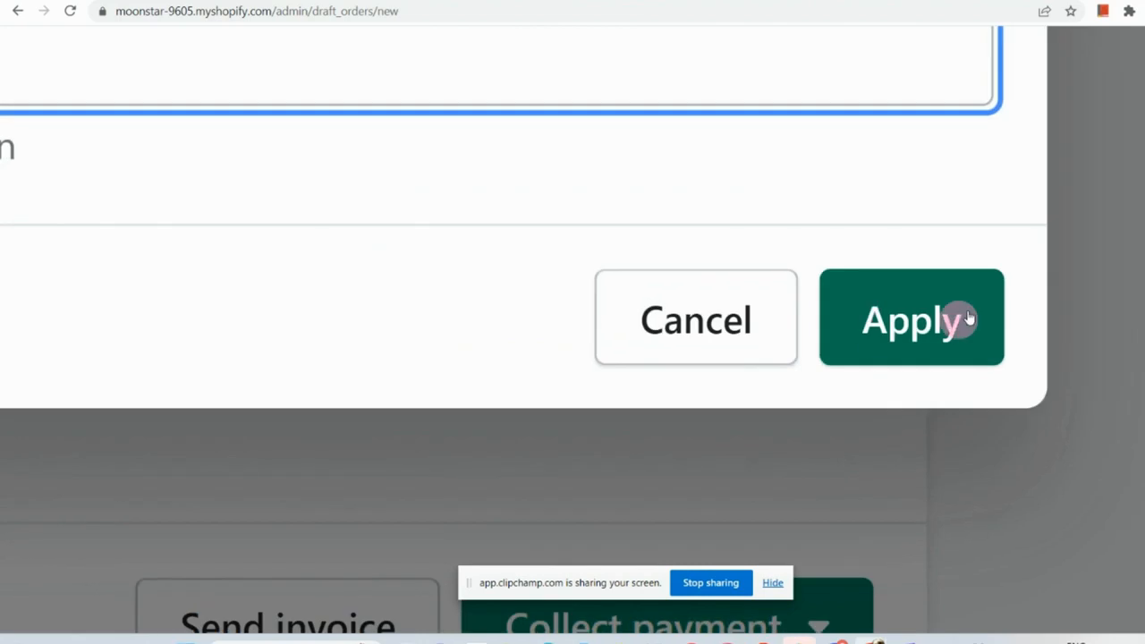
{"action": "left_click", "coordinate": [841, 437]}
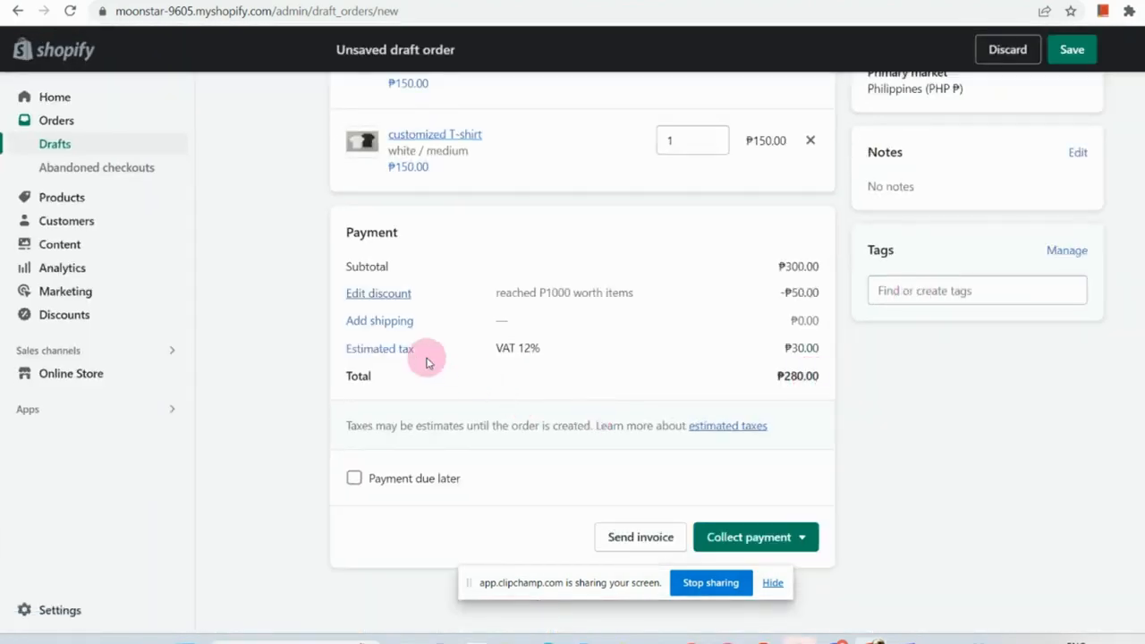
Step: Start adding shipping to the order and choose a Custom rate, leaving the rate name empty
{"action": "left_click", "coordinate": [371, 320]}
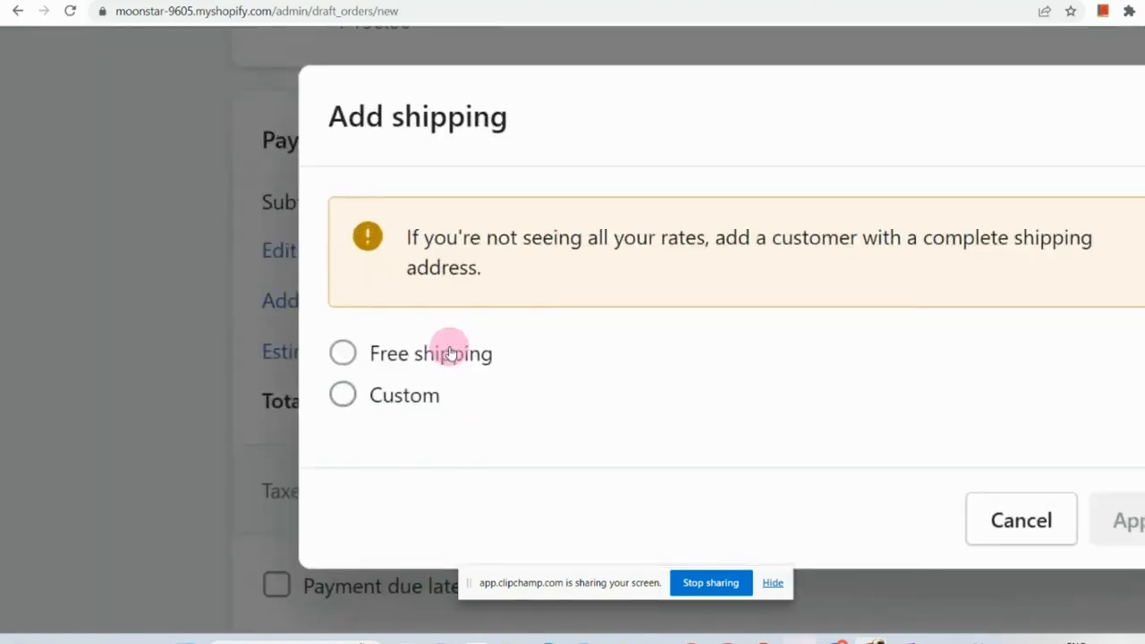
{"action": "left_click", "coordinate": [452, 352]}
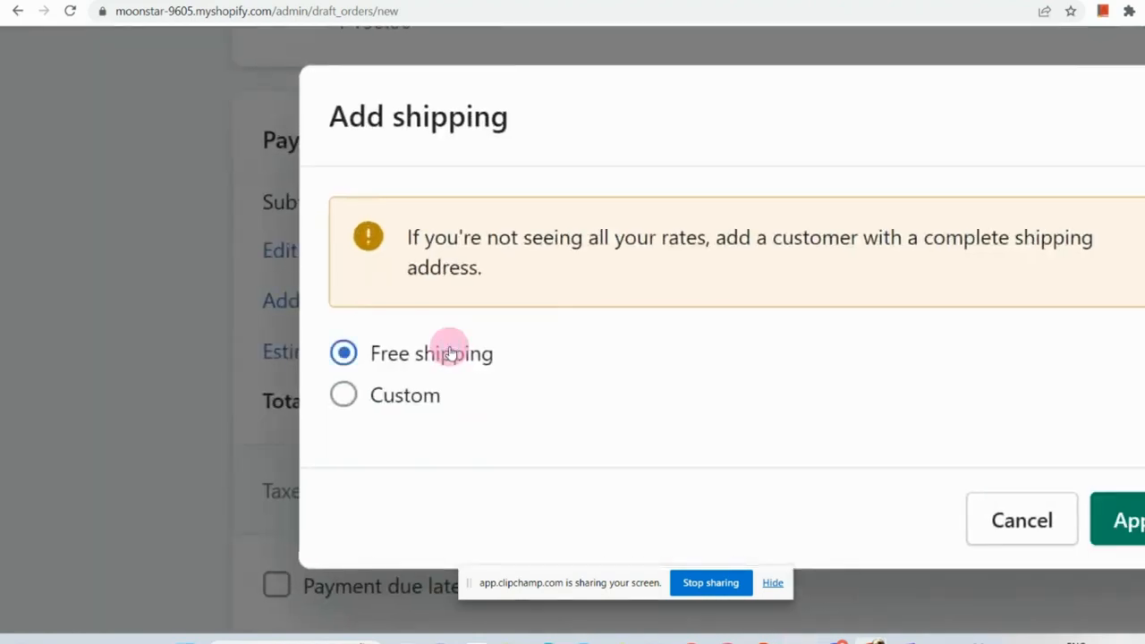
{"action": "left_click", "coordinate": [374, 399]}
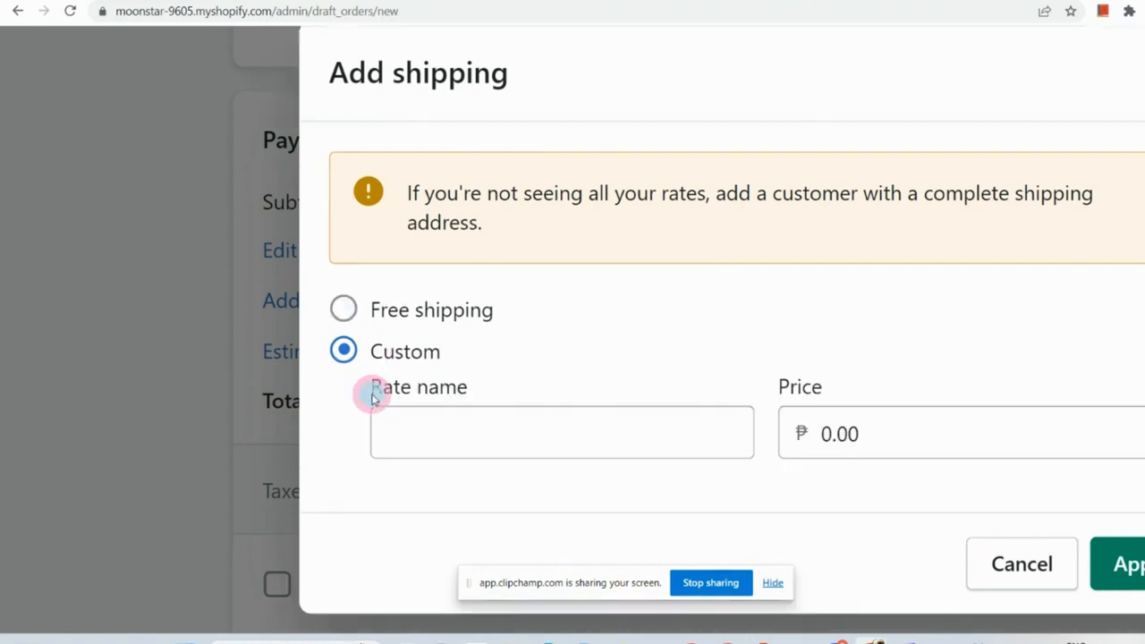
{"action": "left_click", "coordinate": [514, 414]}
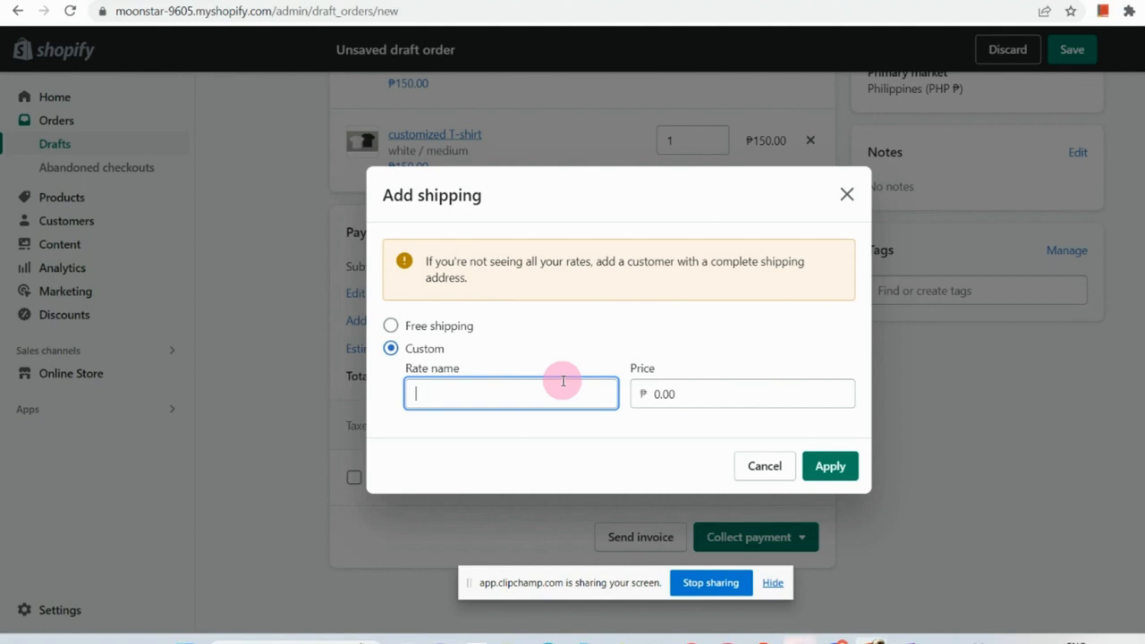
{"action": "key", "text": "BackSpace"}
Step: Set the custom shipping price to ₱100 and apply it to the order
{"action": "left_click", "coordinate": [760, 395]}
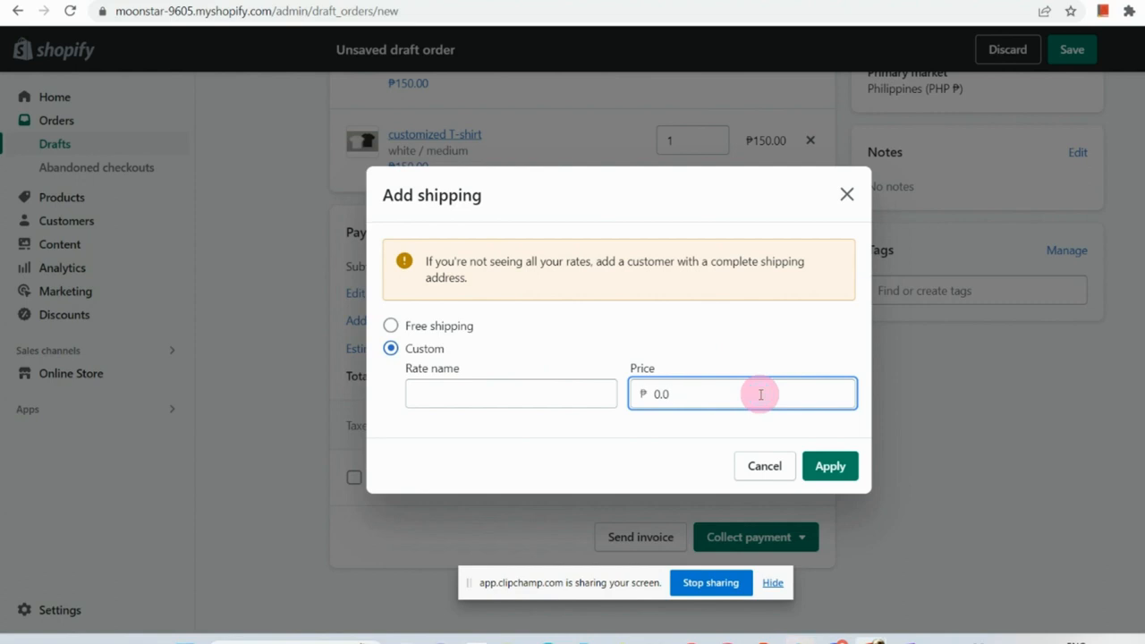
{"action": "key", "text": "BackSpace"}
{"action": "key", "text": "BackSpace"}
{"action": "key", "text": "BackSpace"}
{"action": "type", "text": "100"}
{"action": "scroll", "coordinate": [848, 483], "scroll_direction": "up", "scroll_amount": 5}
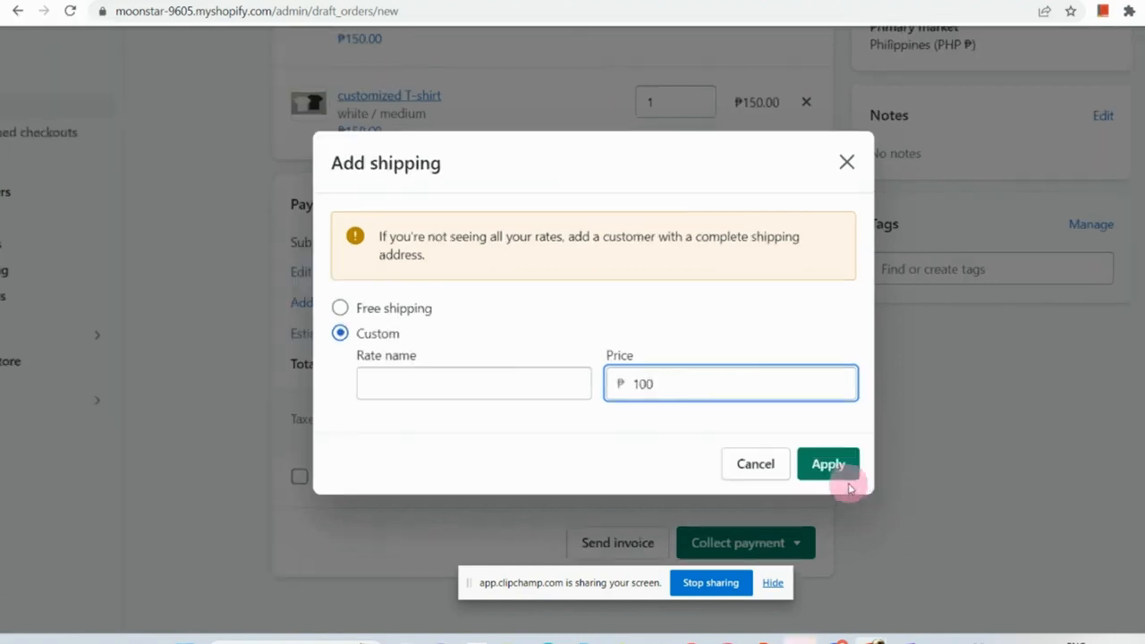
{"action": "left_click", "coordinate": [820, 437]}
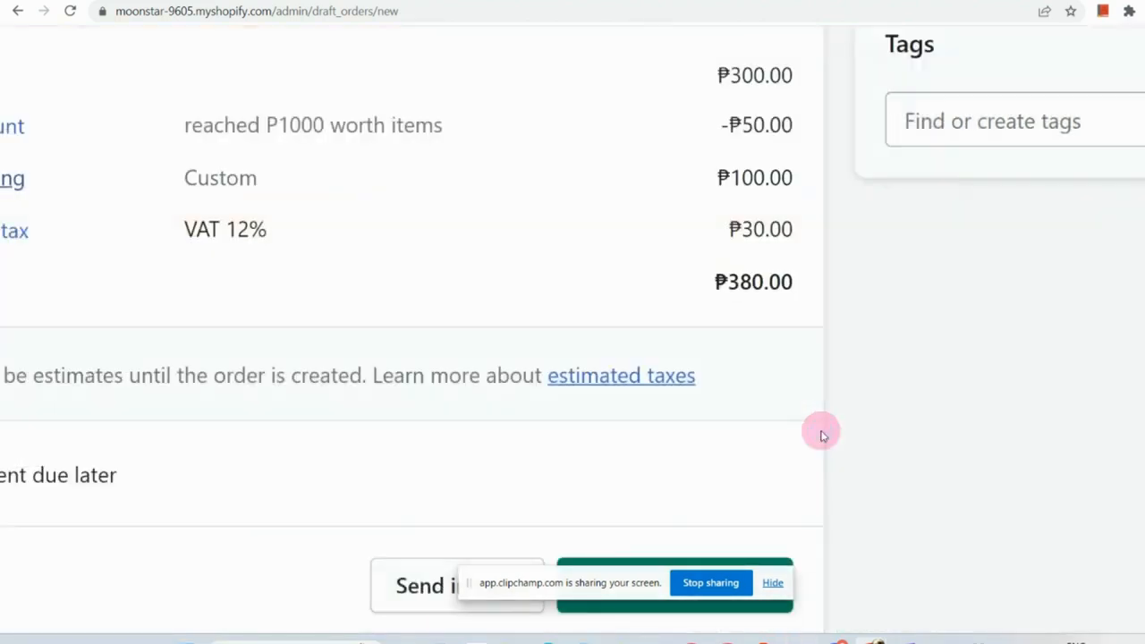
Step: Assign the first existing customer in the customer list to the draft order
{"action": "key", "text": "ctrl+minus"}
{"action": "key", "text": "ctrl+minus"}
{"action": "key", "text": "ctrl+minus"}
{"action": "key", "text": "ctrl+minus"}
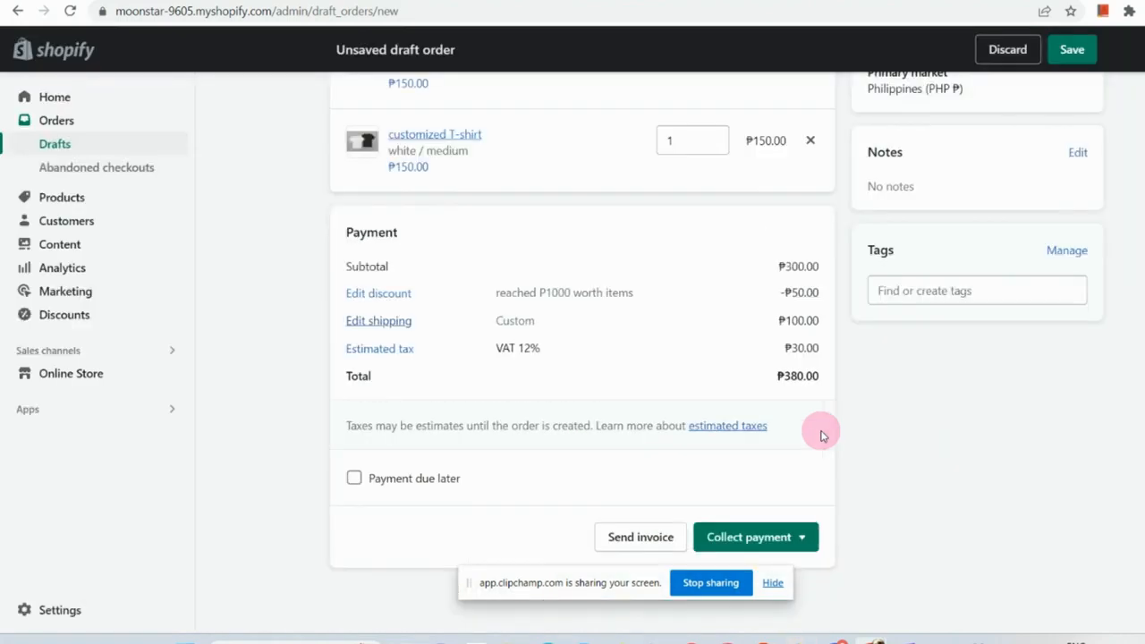
{"action": "scroll", "coordinate": [821, 434], "scroll_direction": "up", "scroll_amount": 3}
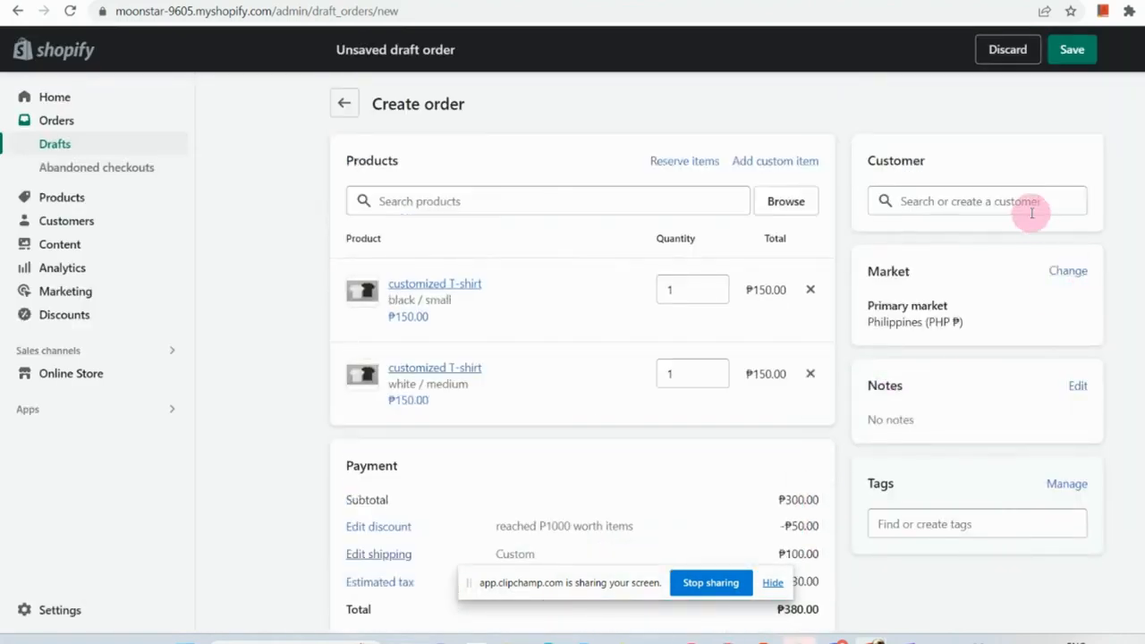
{"action": "key", "text": "ctrl+plus"}
{"action": "key", "text": "ctrl+plus"}
{"action": "key", "text": "ctrl+plus"}
{"action": "key", "text": "ctrl+plus"}
{"action": "key", "text": "ctrl+plus"}
{"action": "left_click", "coordinate": [1043, 187]}
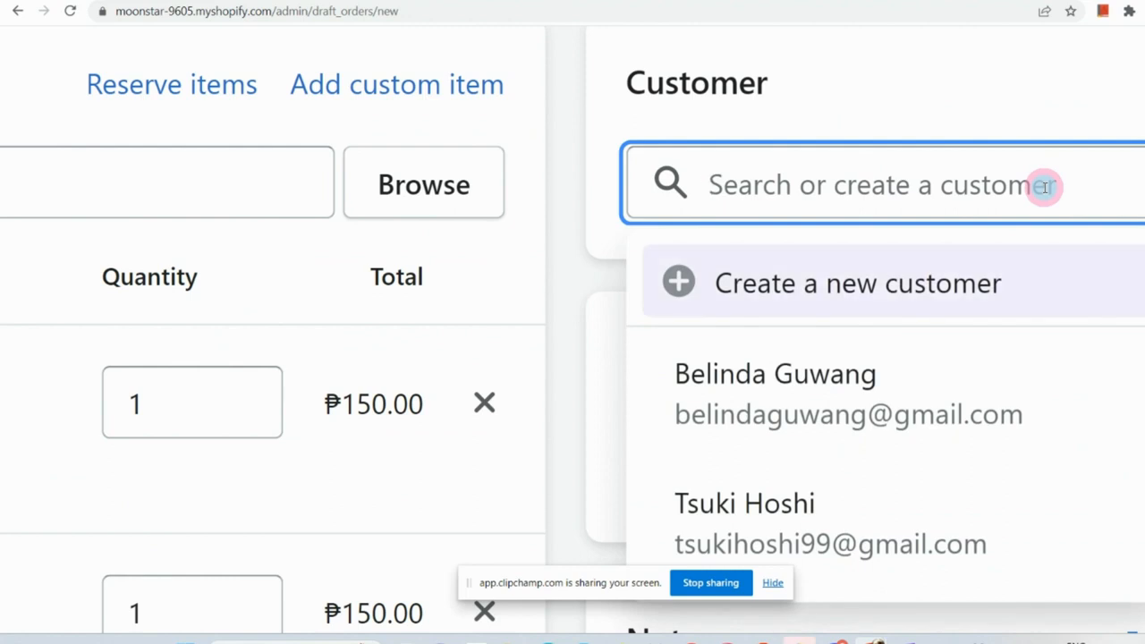
{"action": "left_click", "coordinate": [936, 379]}
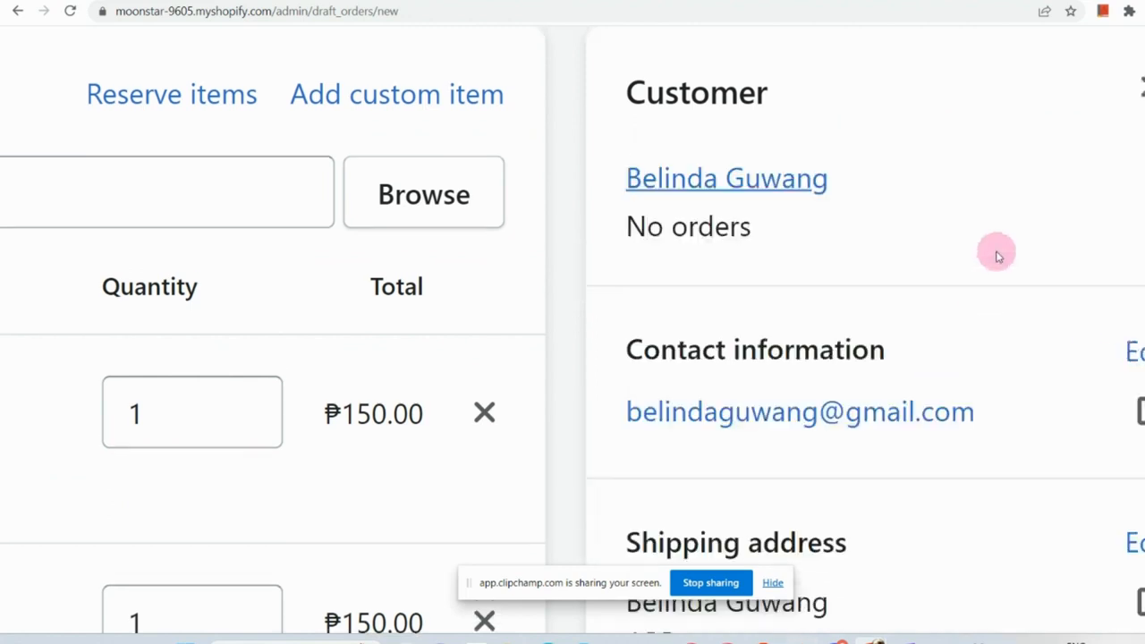
{"action": "key", "text": "ctrl+0"}
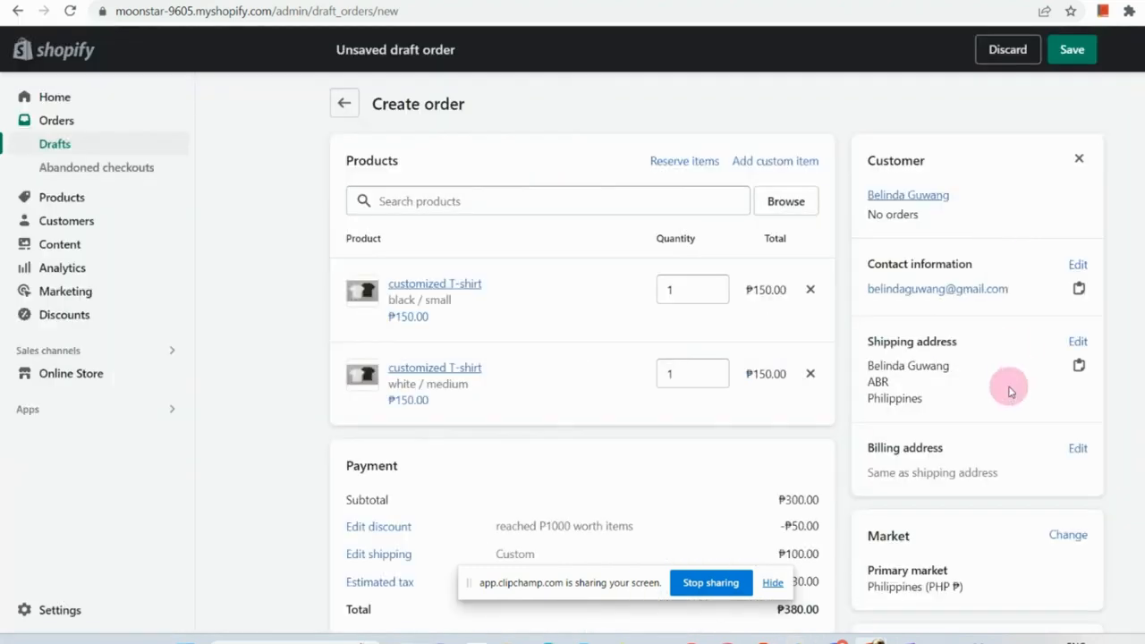
Step: Review the draft order's shipping options and estimated tax setting, closing each without making changes
{"action": "scroll", "coordinate": [1010, 340], "scroll_direction": "down", "scroll_amount": 2}
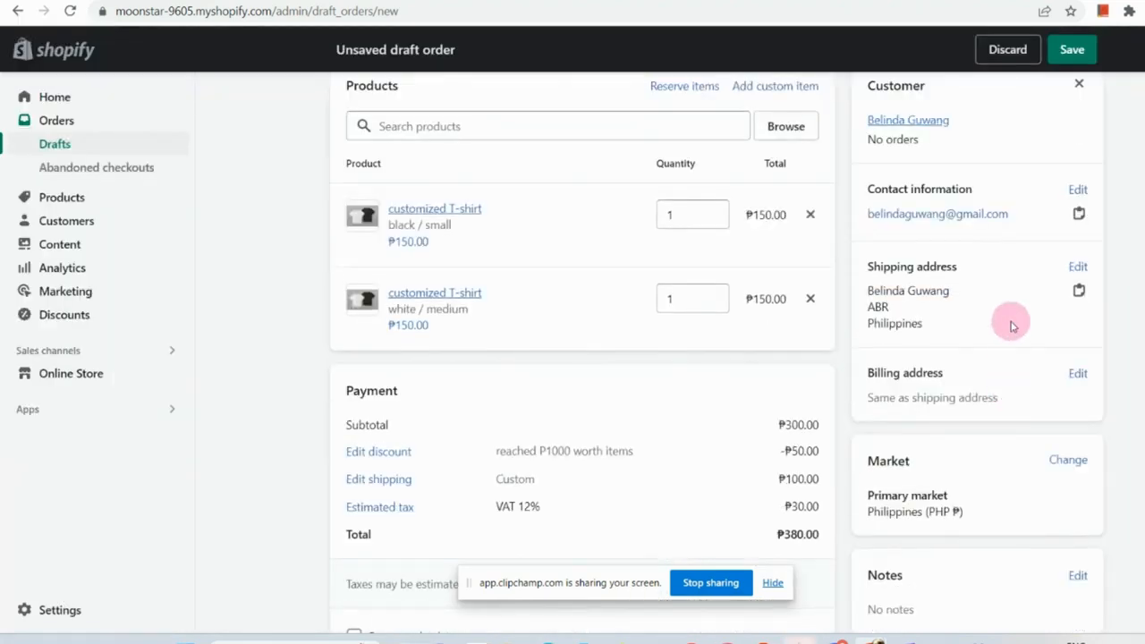
{"action": "scroll", "coordinate": [682, 394], "scroll_direction": "down", "scroll_amount": 3}
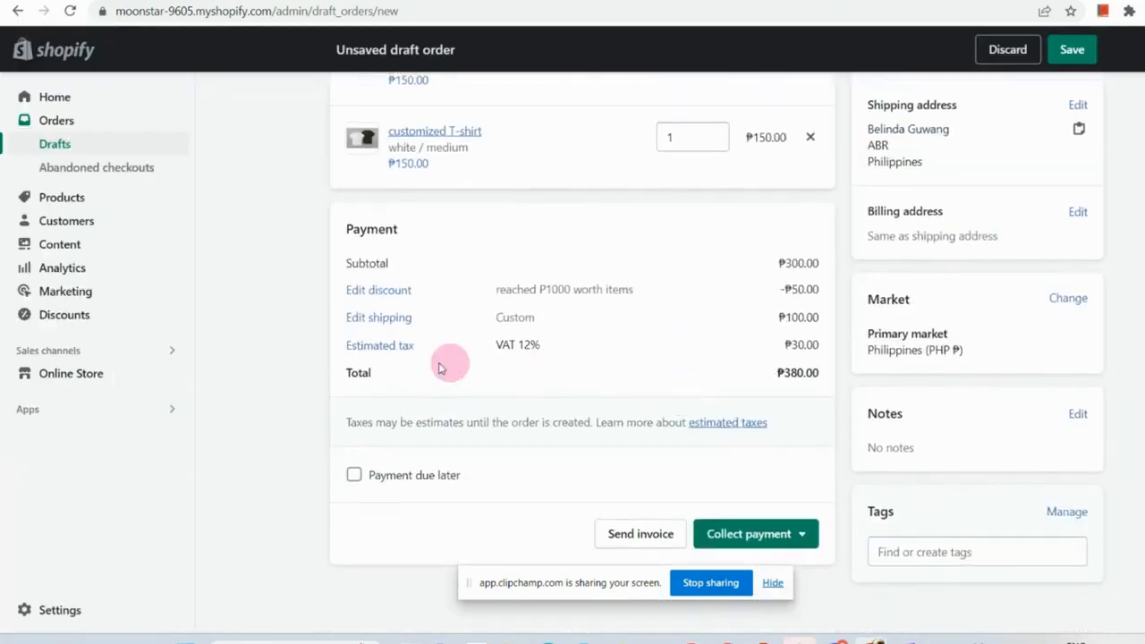
{"action": "left_click", "coordinate": [387, 319]}
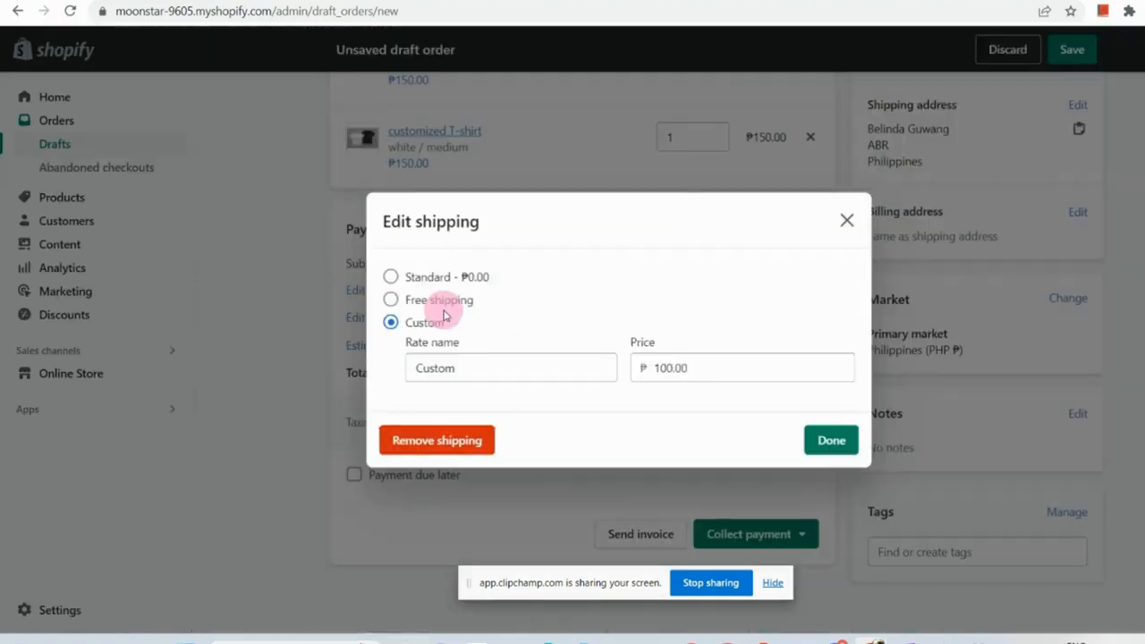
{"action": "left_click", "coordinate": [845, 222]}
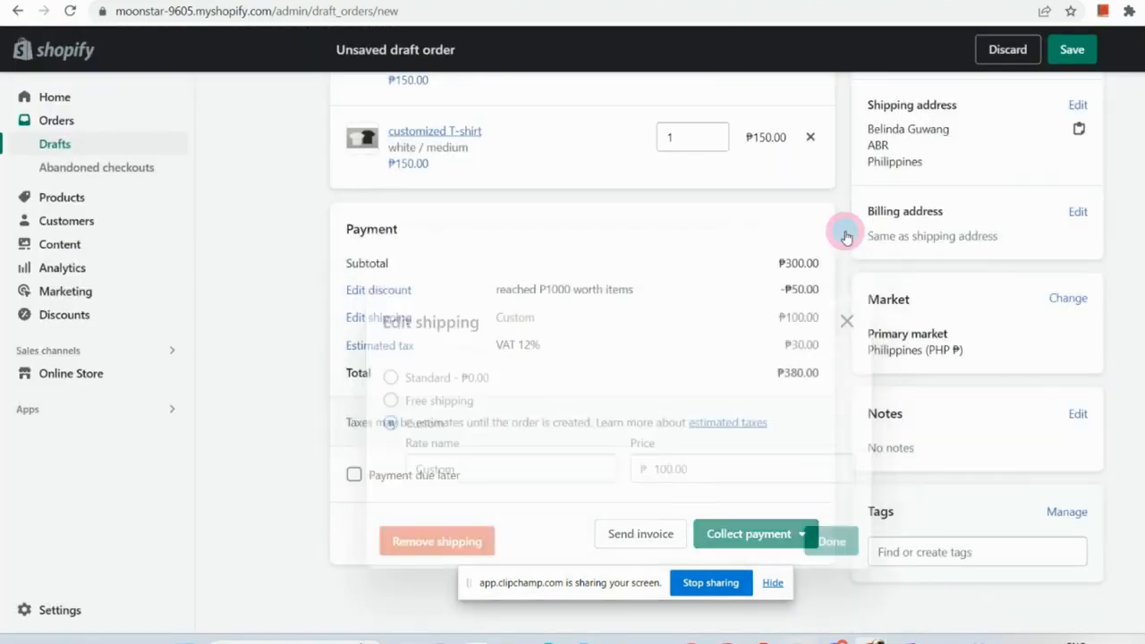
{"action": "scroll", "coordinate": [743, 308], "scroll_direction": "down", "scroll_amount": 1}
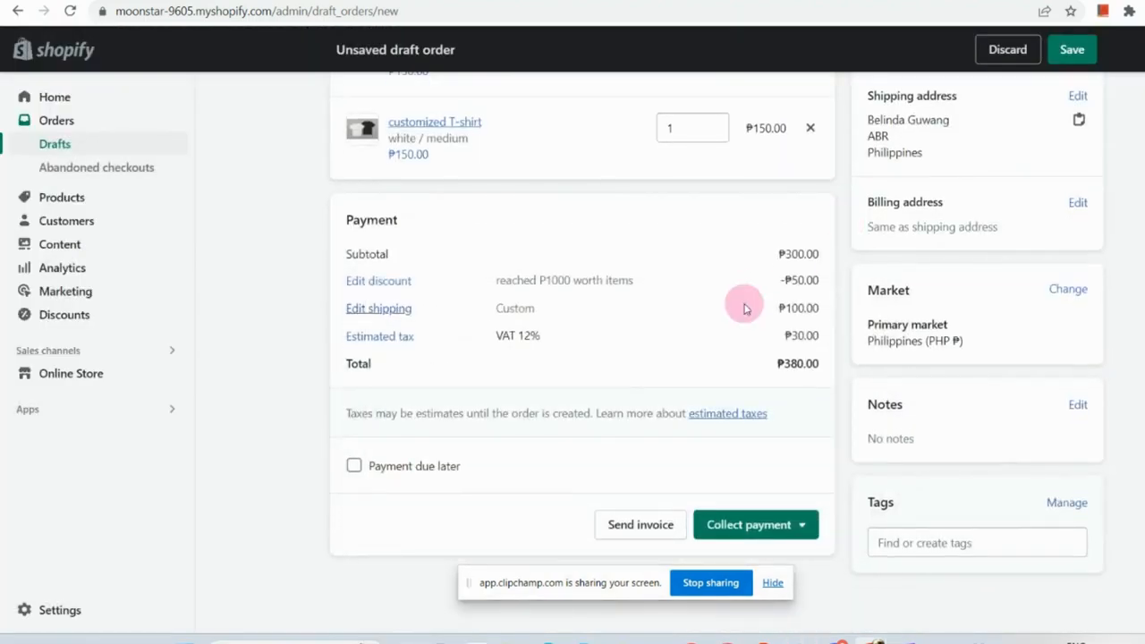
{"action": "left_click", "coordinate": [406, 338]}
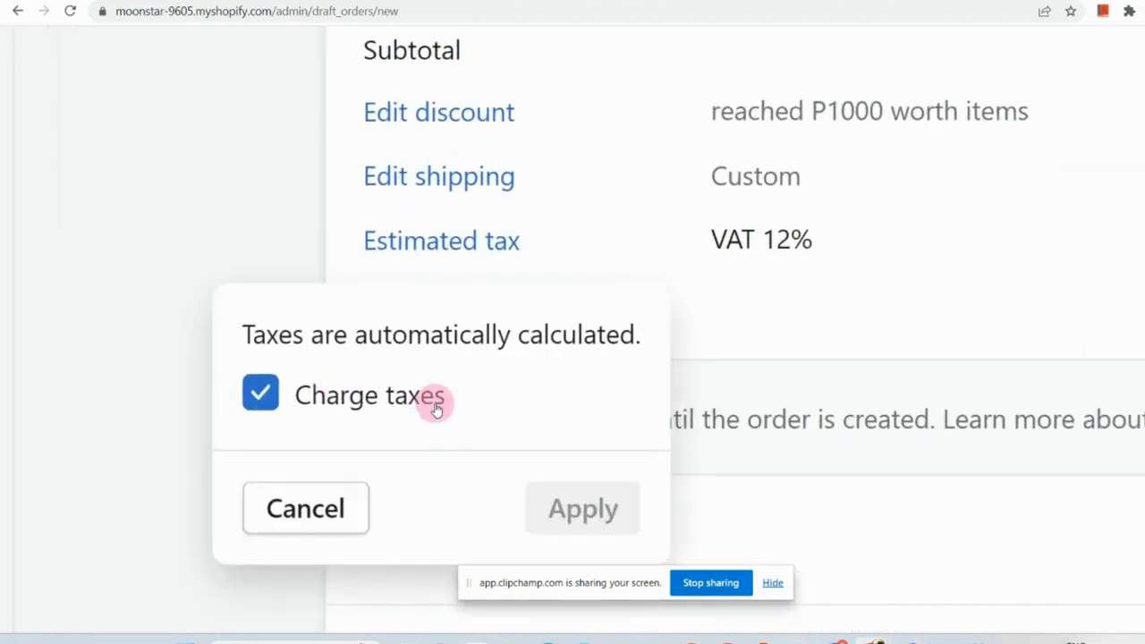
{"action": "left_click", "coordinate": [503, 373]}
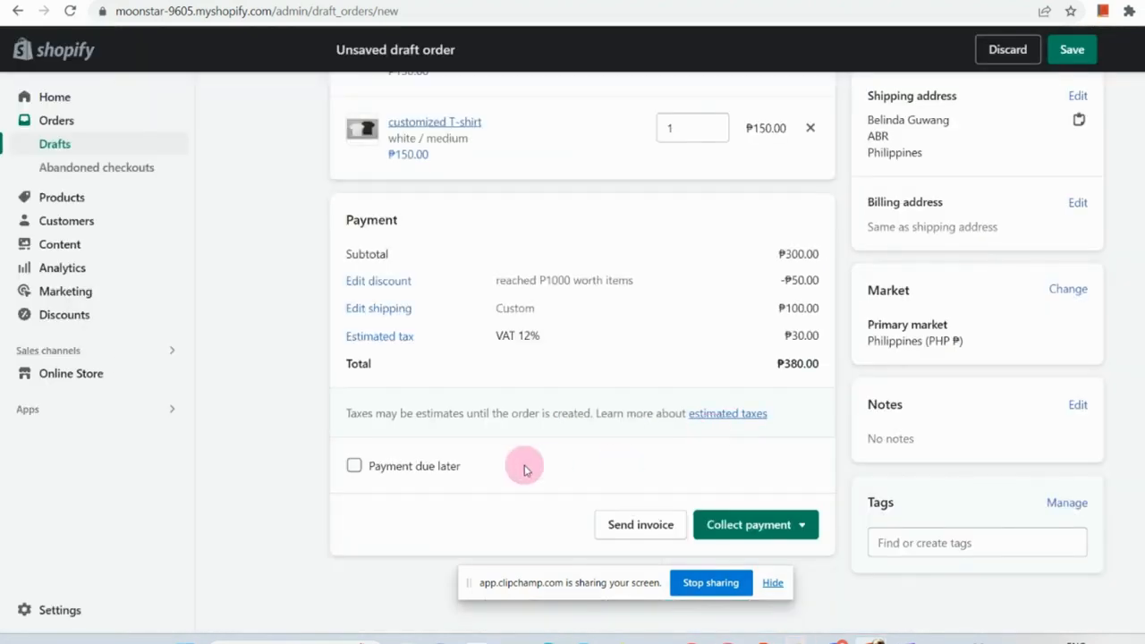
Step: Mark the payment as due later with payment terms Within 7 days, keeping the issue date of April 5, 2023
{"action": "left_click", "coordinate": [352, 467]}
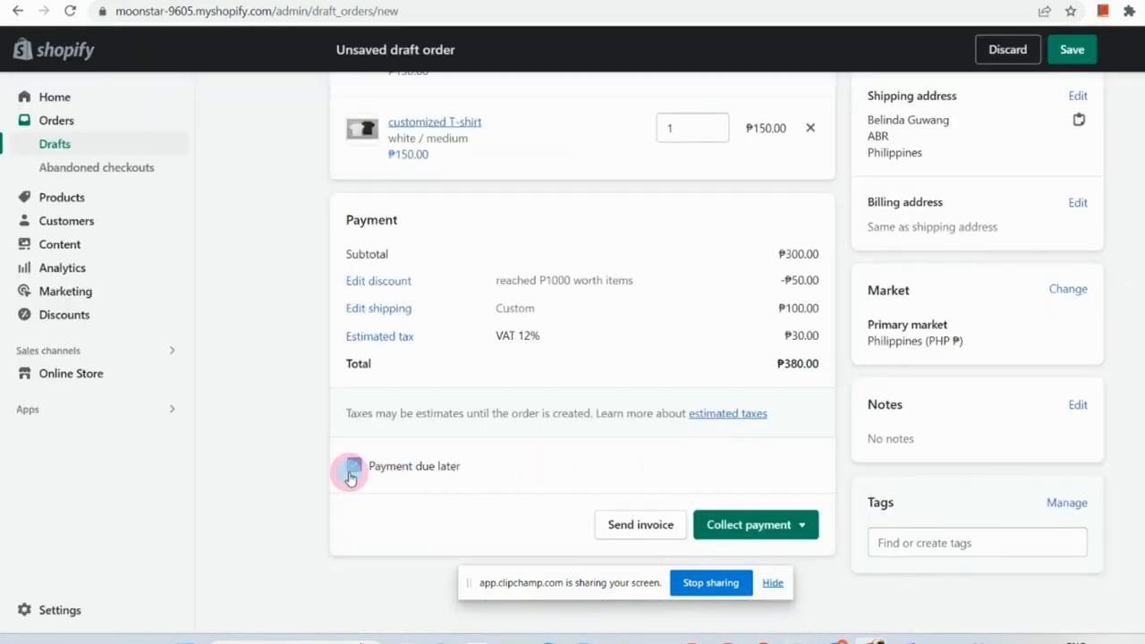
{"action": "scroll", "coordinate": [441, 508], "scroll_direction": "down", "scroll_amount": 2}
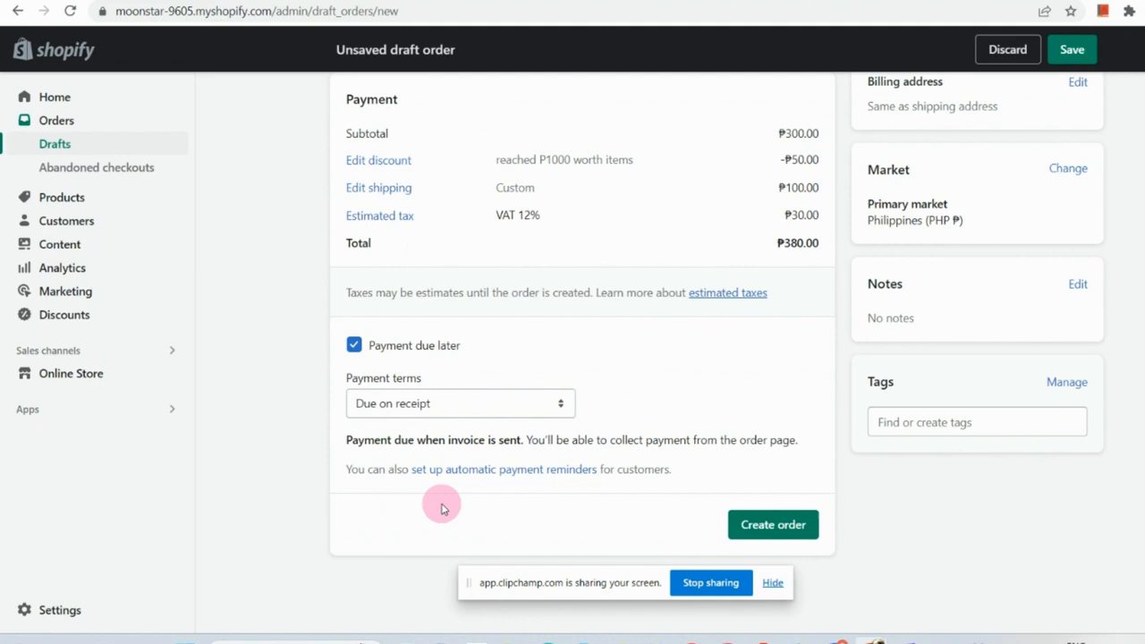
{"action": "left_click", "coordinate": [464, 405]}
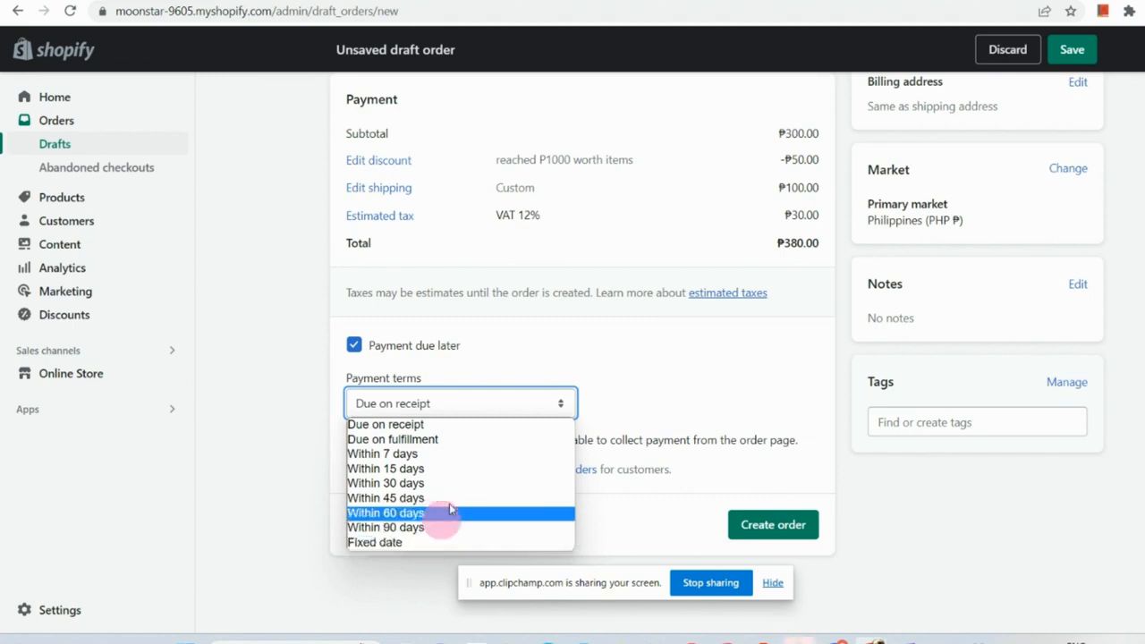
{"action": "left_click", "coordinate": [473, 454]}
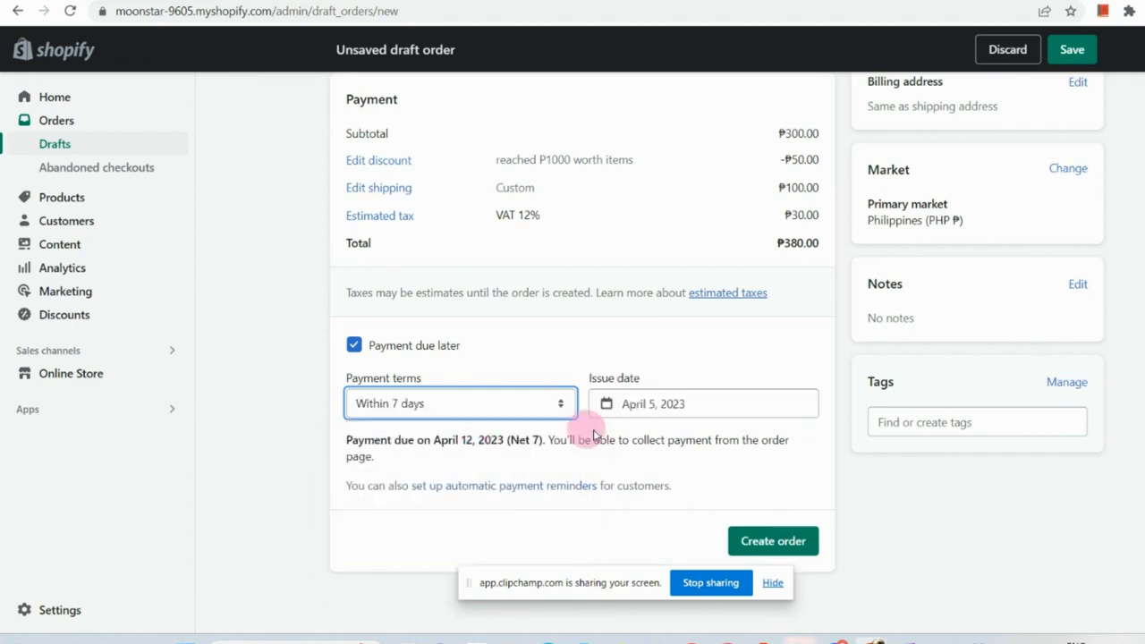
{"action": "left_click", "coordinate": [669, 404]}
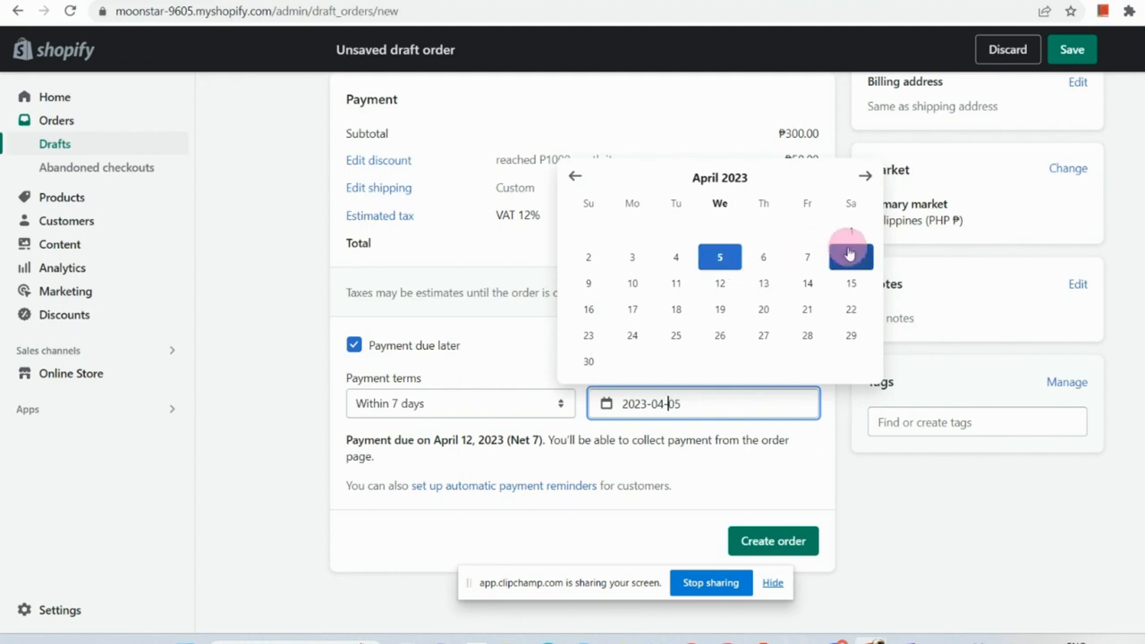
{"action": "left_click", "coordinate": [771, 521]}
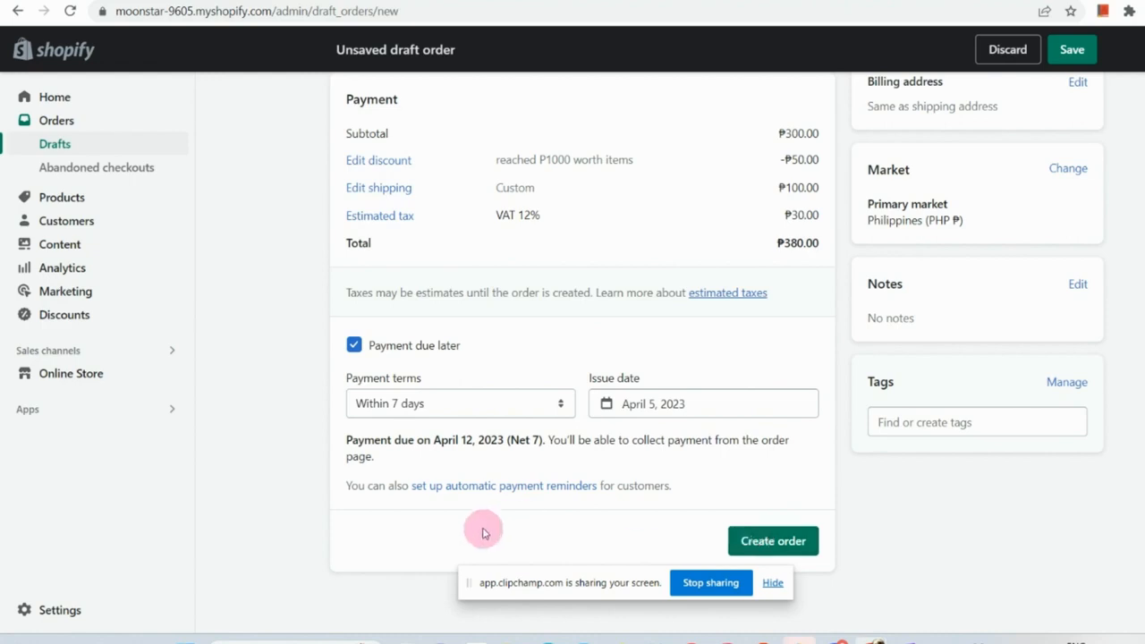
{"action": "scroll", "coordinate": [475, 492], "scroll_direction": "up", "scroll_amount": 5}
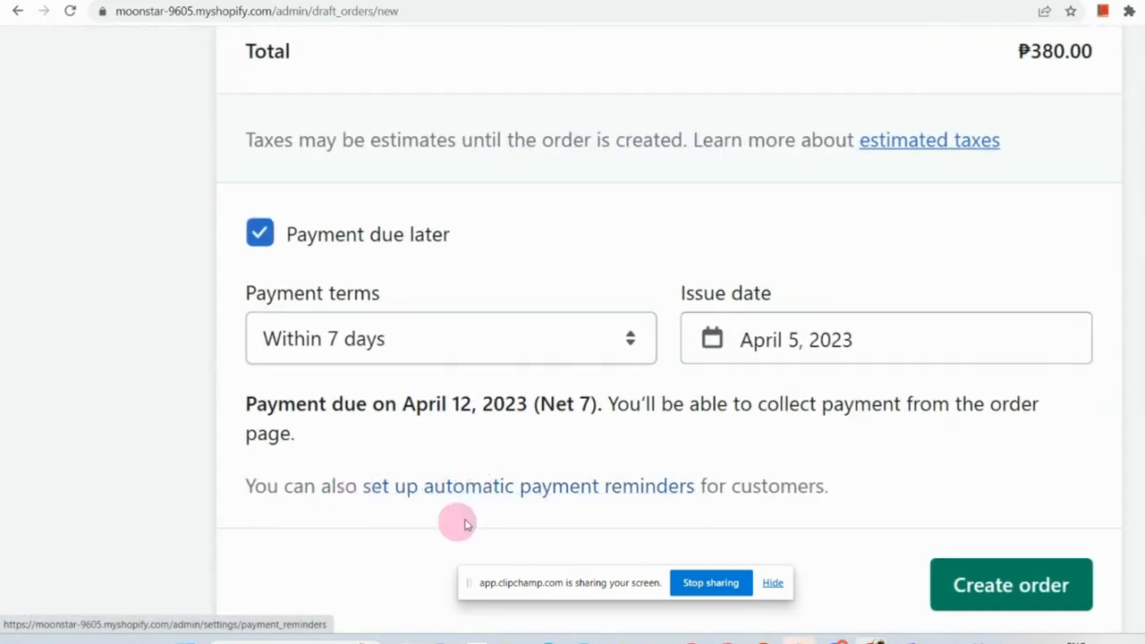
{"action": "scroll", "coordinate": [818, 506], "scroll_direction": "down", "scroll_amount": 5}
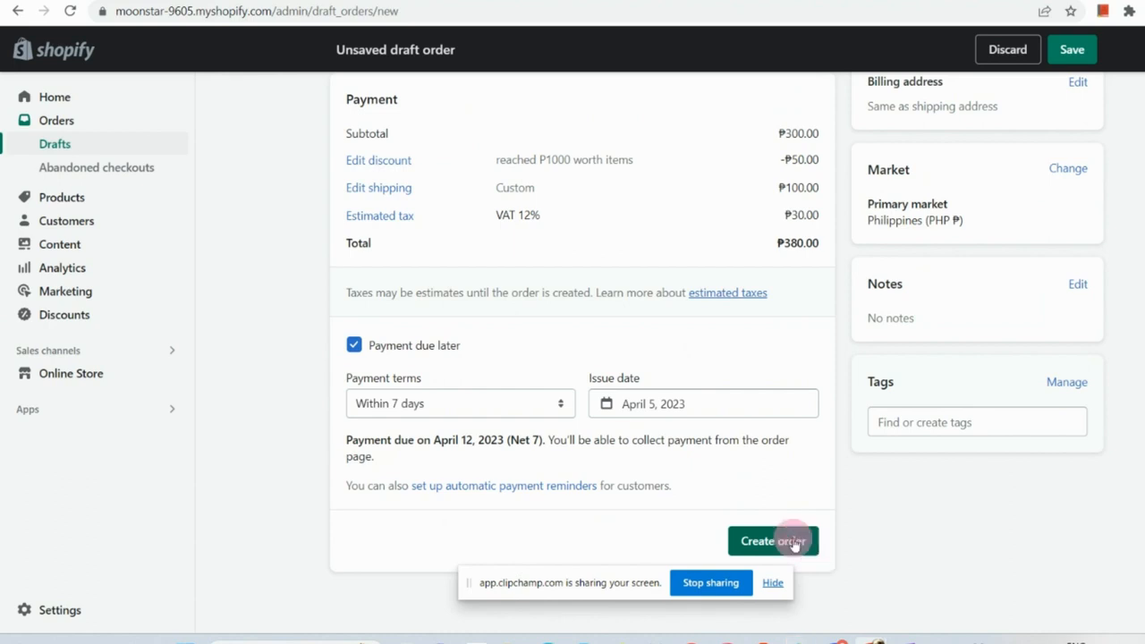
Step: Create the order from the draft with Other as the expected payment method
{"action": "left_click", "coordinate": [794, 543]}
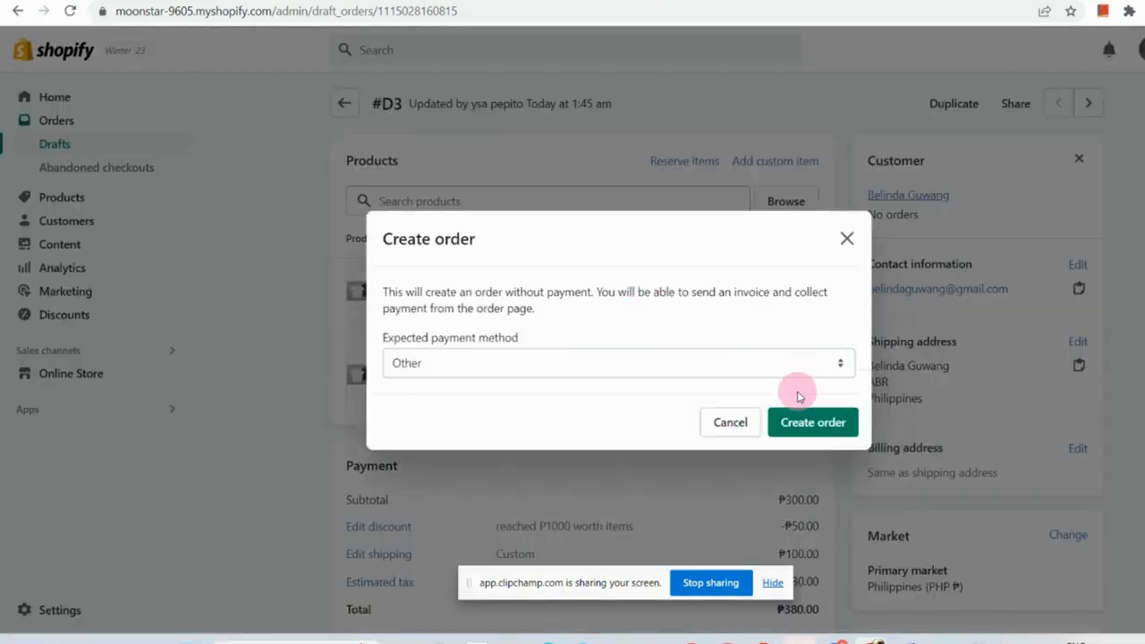
{"action": "left_click", "coordinate": [758, 363]}
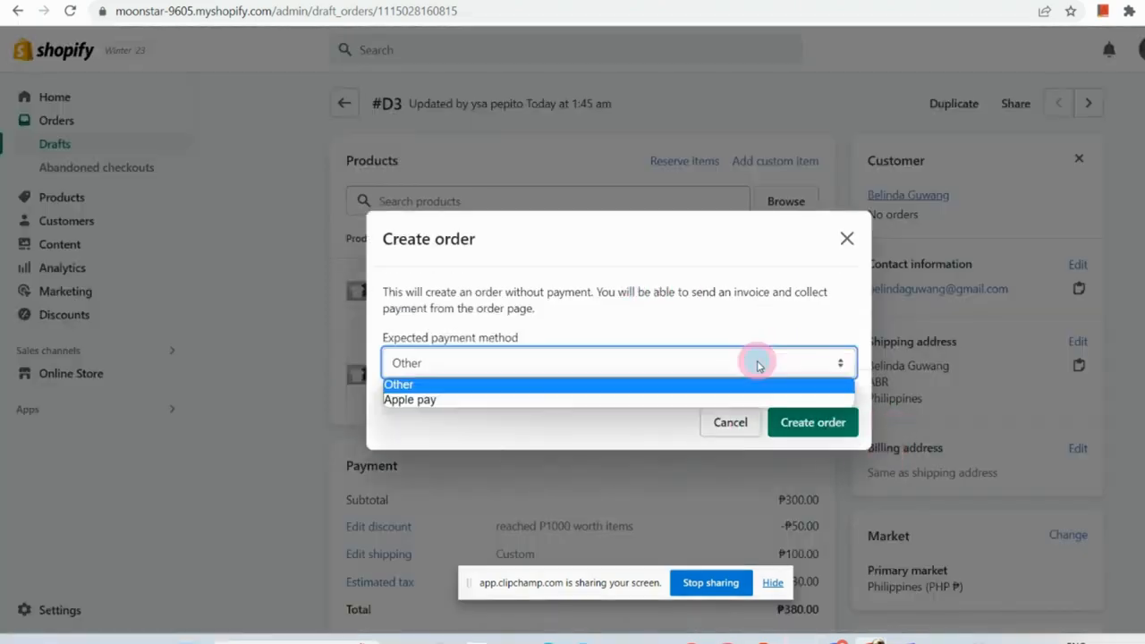
{"action": "left_click", "coordinate": [701, 384]}
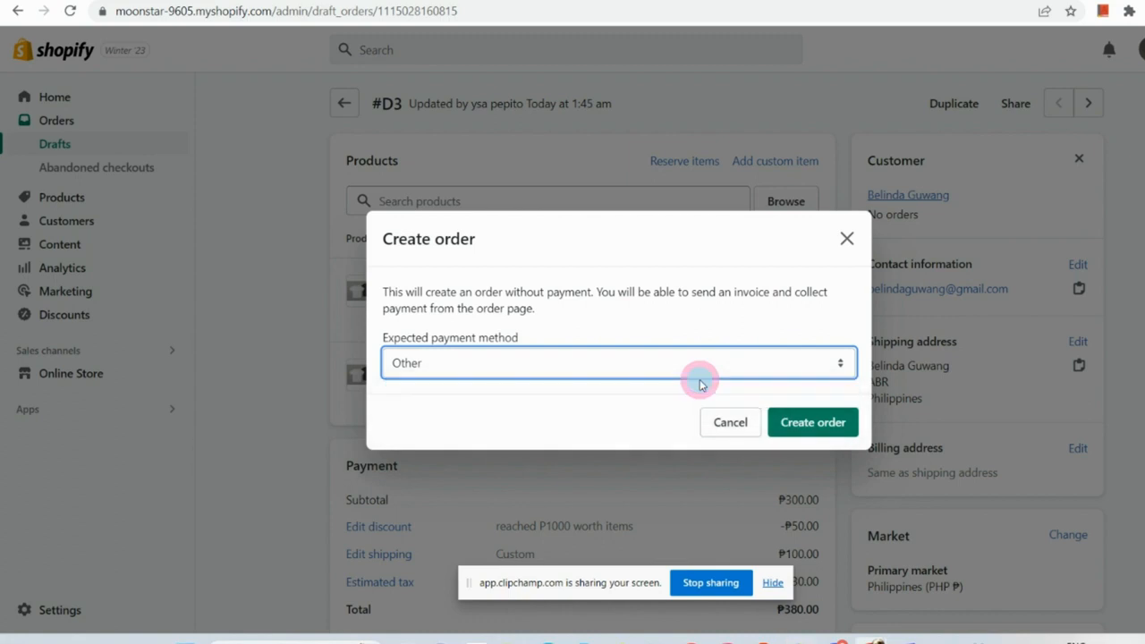
{"action": "left_click", "coordinate": [816, 428]}
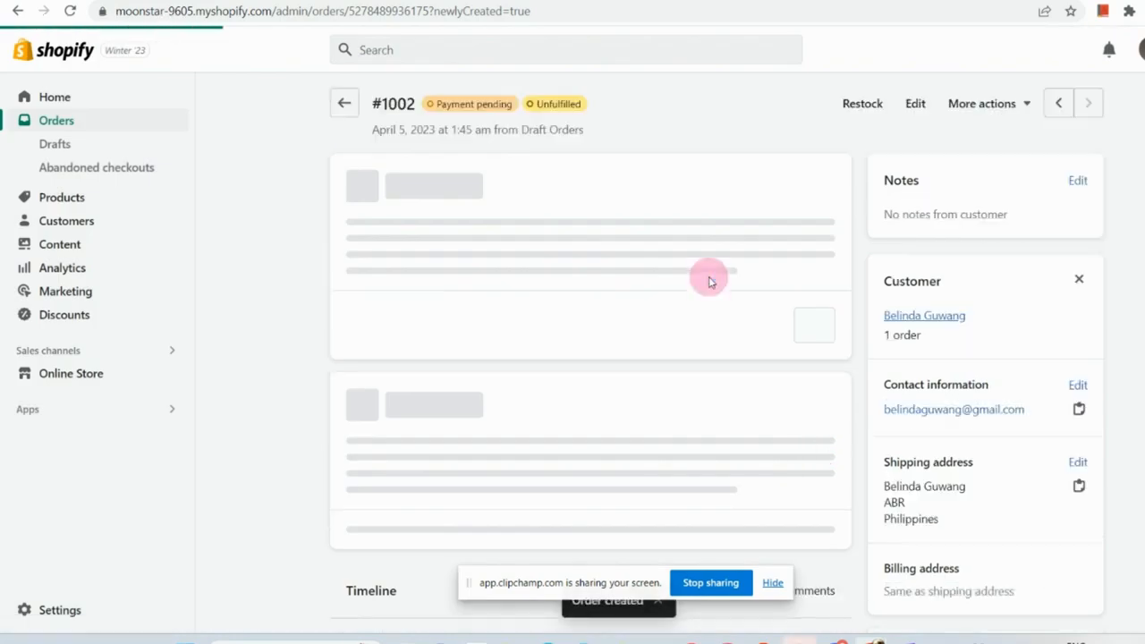
Step: Examine the new order's status, unfulfilled items and pending payment summary
{"action": "scroll", "coordinate": [708, 280], "scroll_direction": "down", "scroll_amount": 3}
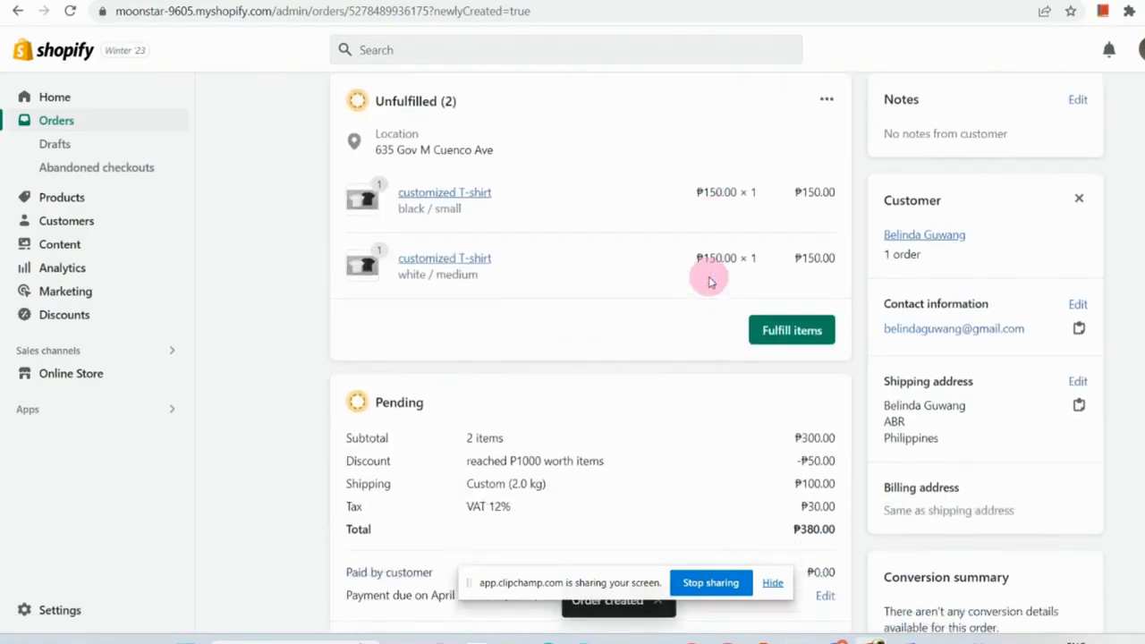
{"action": "scroll", "coordinate": [710, 277], "scroll_direction": "up", "scroll_amount": 3}
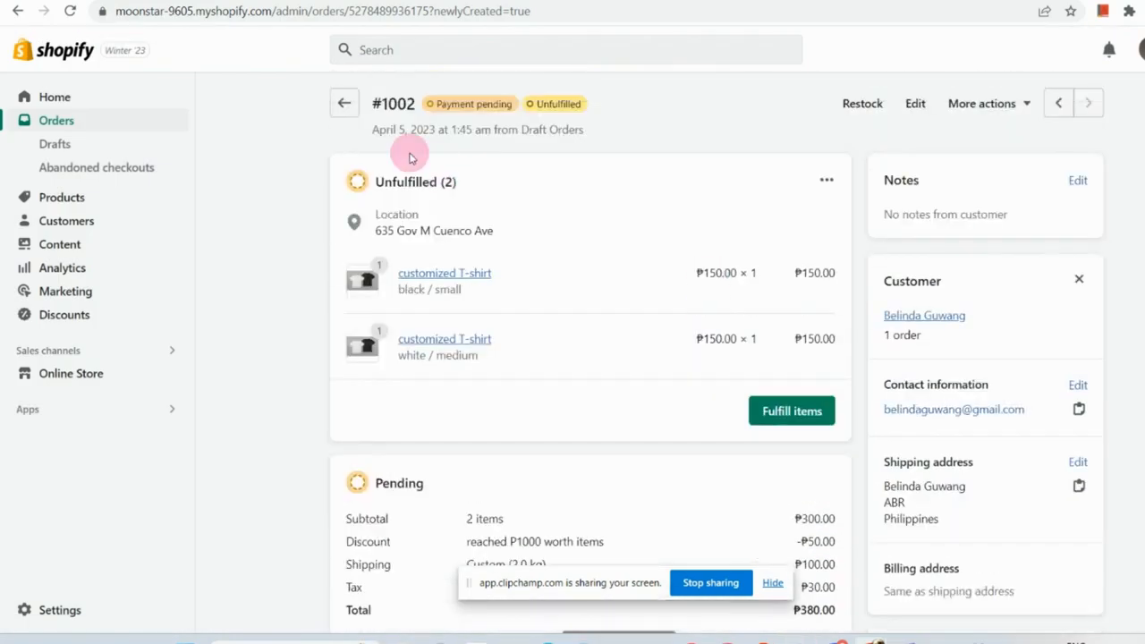
{"action": "scroll", "coordinate": [408, 154], "scroll_direction": "up", "scroll_amount": 5}
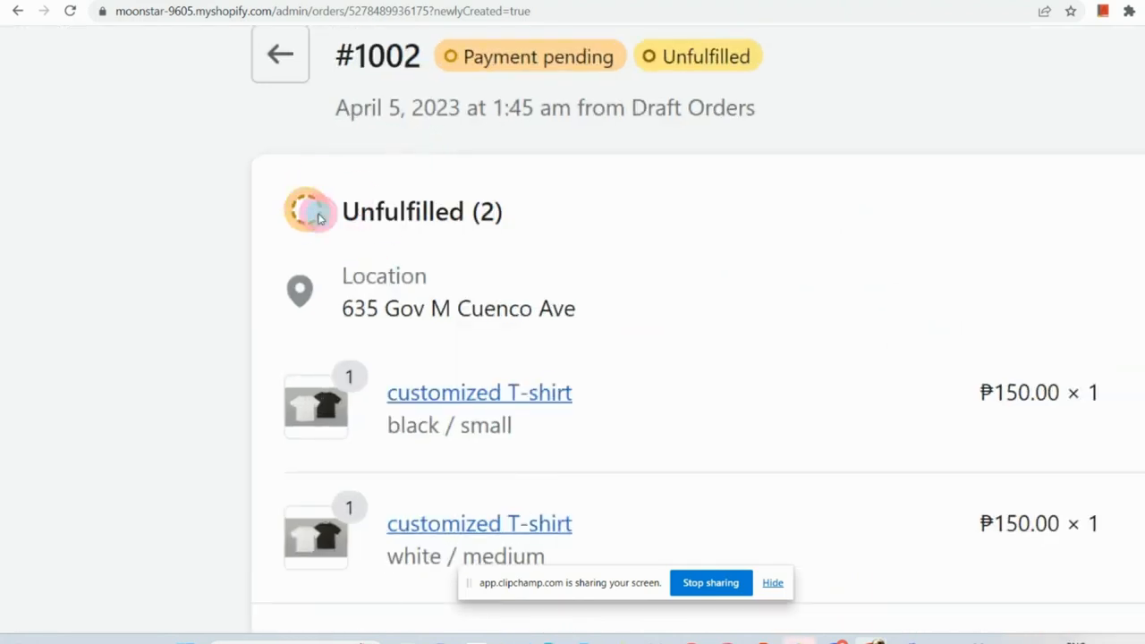
{"action": "scroll", "coordinate": [320, 218], "scroll_direction": "down", "scroll_amount": 5}
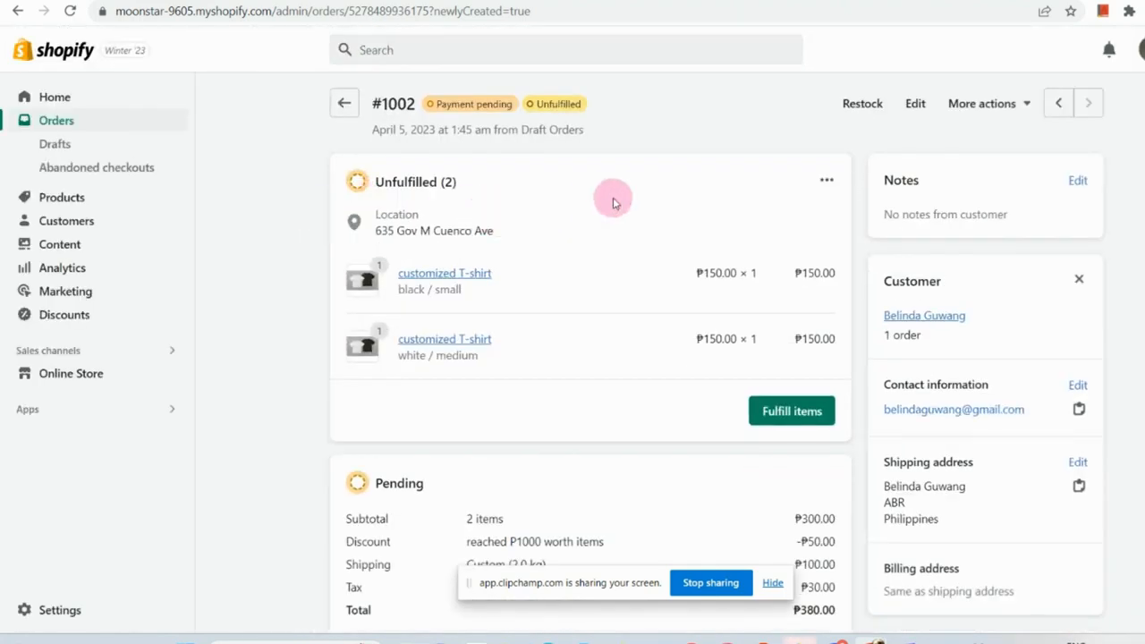
{"action": "scroll", "coordinate": [614, 200], "scroll_direction": "down", "scroll_amount": 1}
{"action": "scroll", "coordinate": [614, 201], "scroll_direction": "down", "scroll_amount": 3}
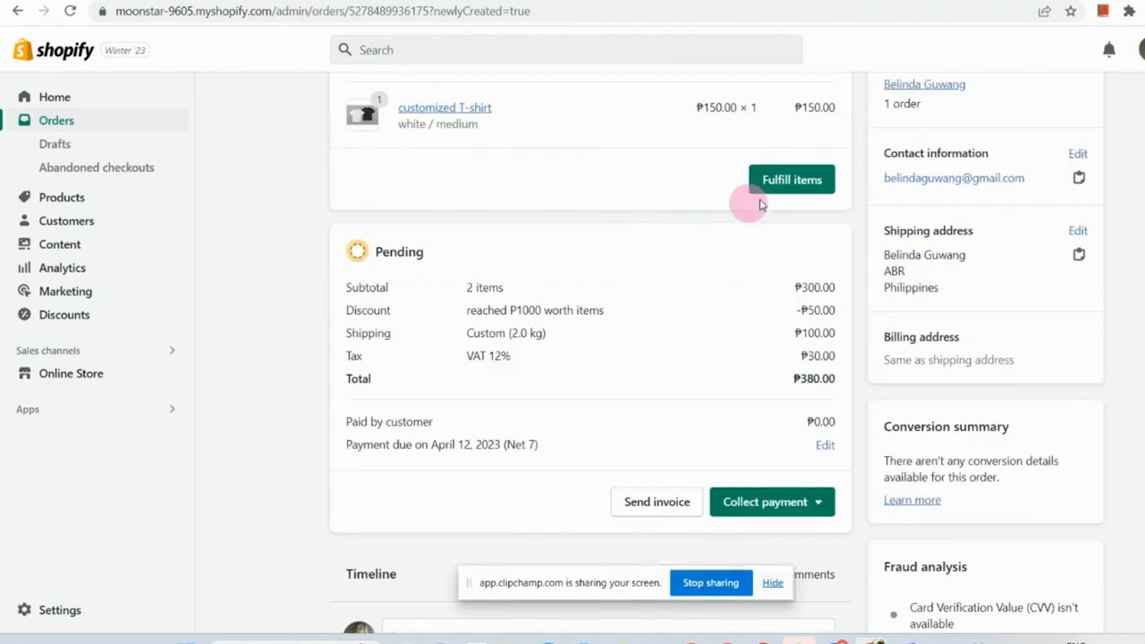
Step: Start fulfilling the order's unfulfilled items and go to the tracking number field, leaving it empty
{"action": "scroll", "coordinate": [797, 188], "scroll_direction": "up", "scroll_amount": 5}
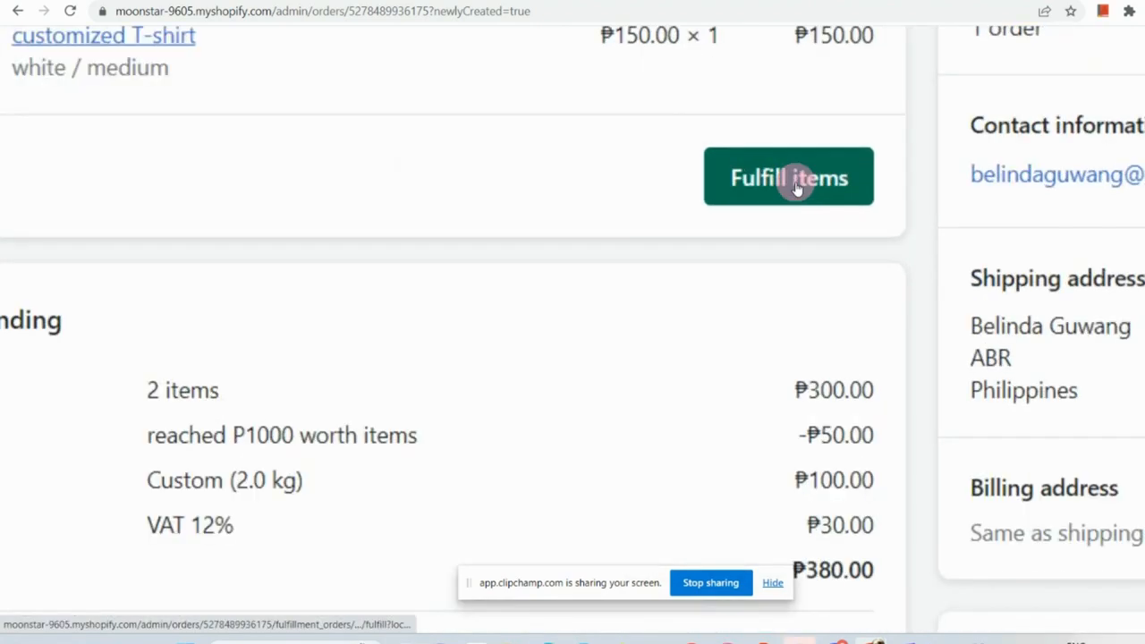
{"action": "left_click", "coordinate": [797, 188]}
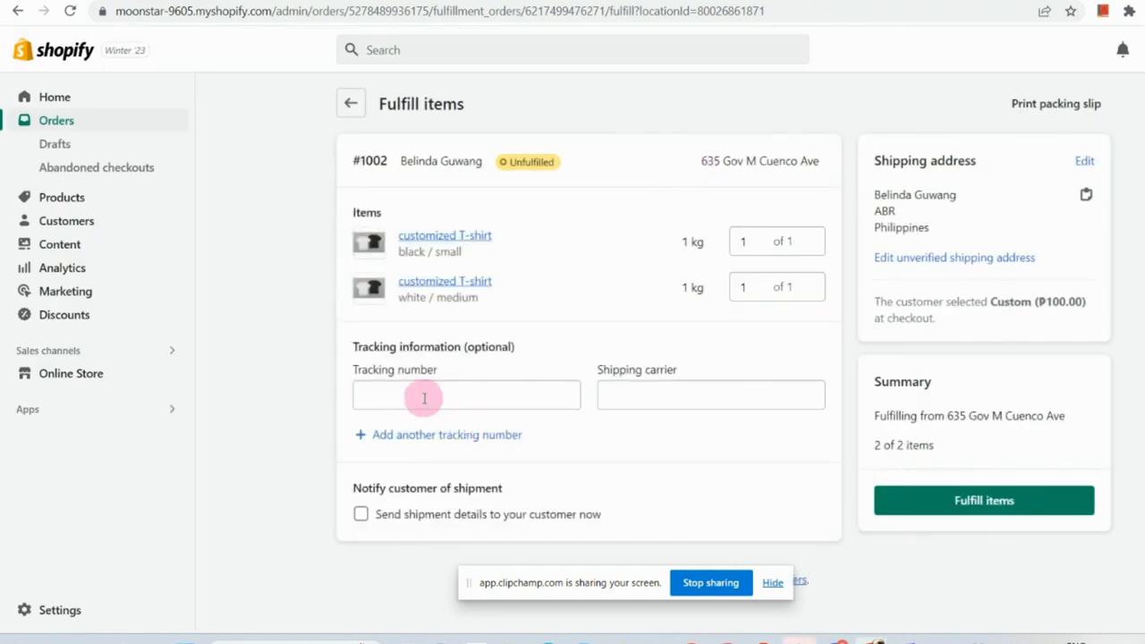
{"action": "scroll", "coordinate": [424, 399], "scroll_direction": "up", "scroll_amount": 5}
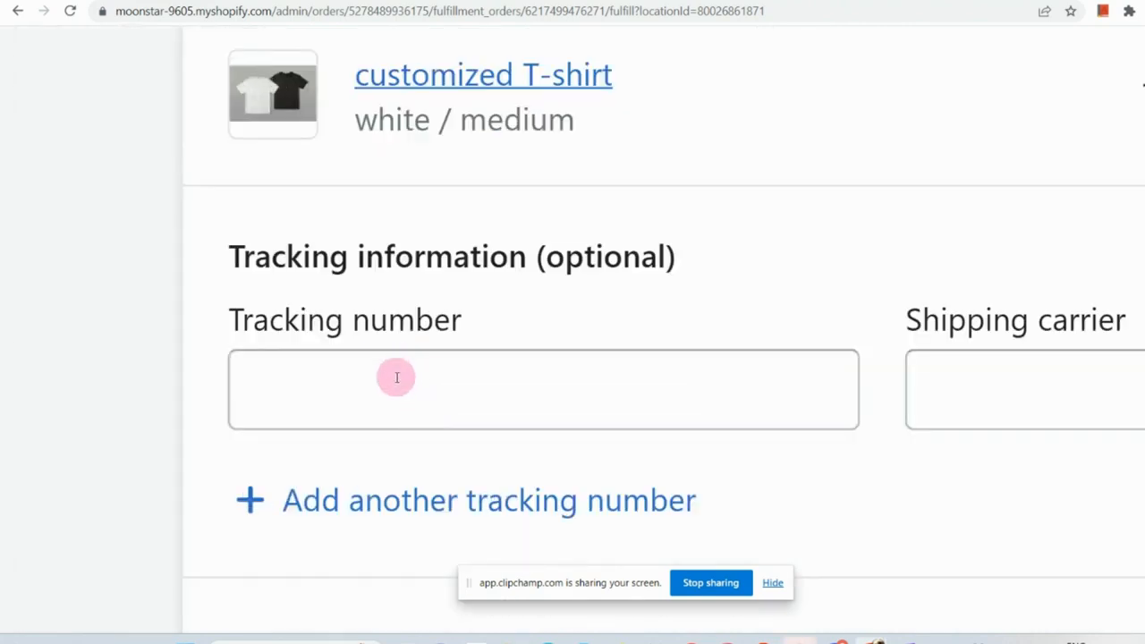
{"action": "left_click", "coordinate": [396, 377]}
{"action": "scroll", "coordinate": [483, 304], "scroll_direction": "down", "scroll_amount": 6}
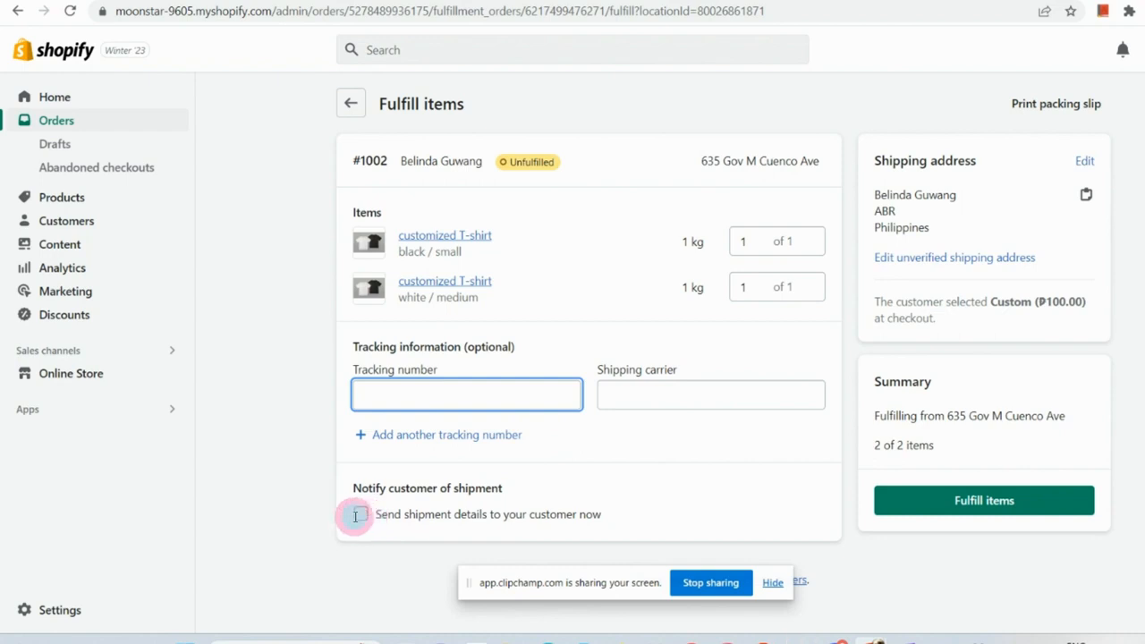
{"action": "left_click", "coordinate": [412, 407]}
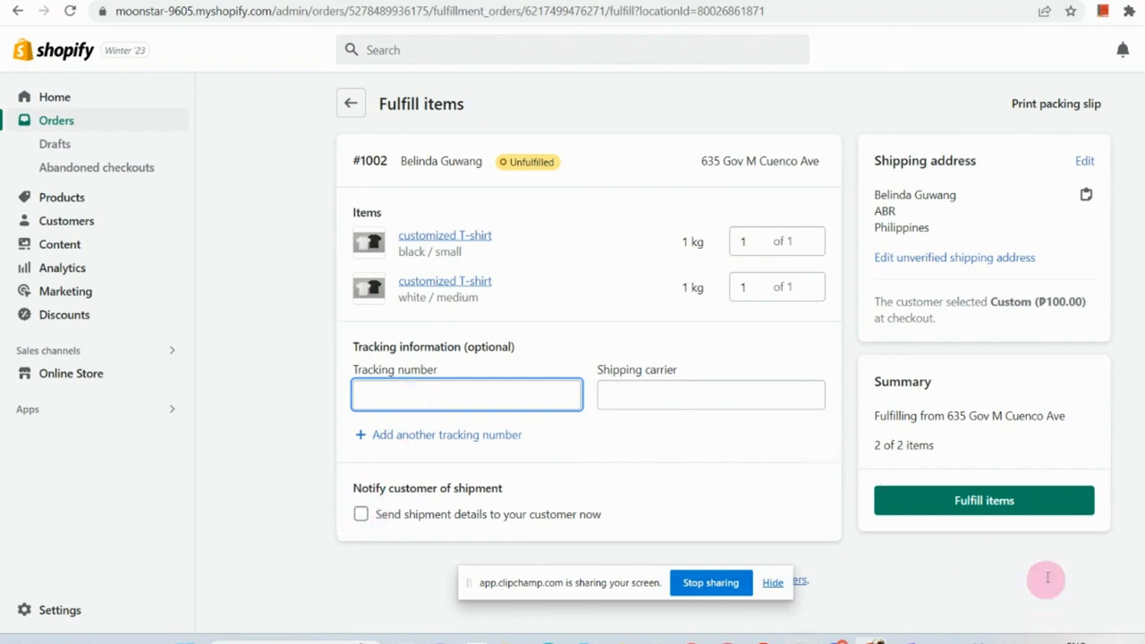
Step: Try to fulfill both T-shirt items without tracking information, waiting for the page whenever it stops responding
{"action": "scroll", "coordinate": [997, 521], "scroll_direction": "up", "scroll_amount": 5}
{"action": "left_click", "coordinate": [996, 475]}
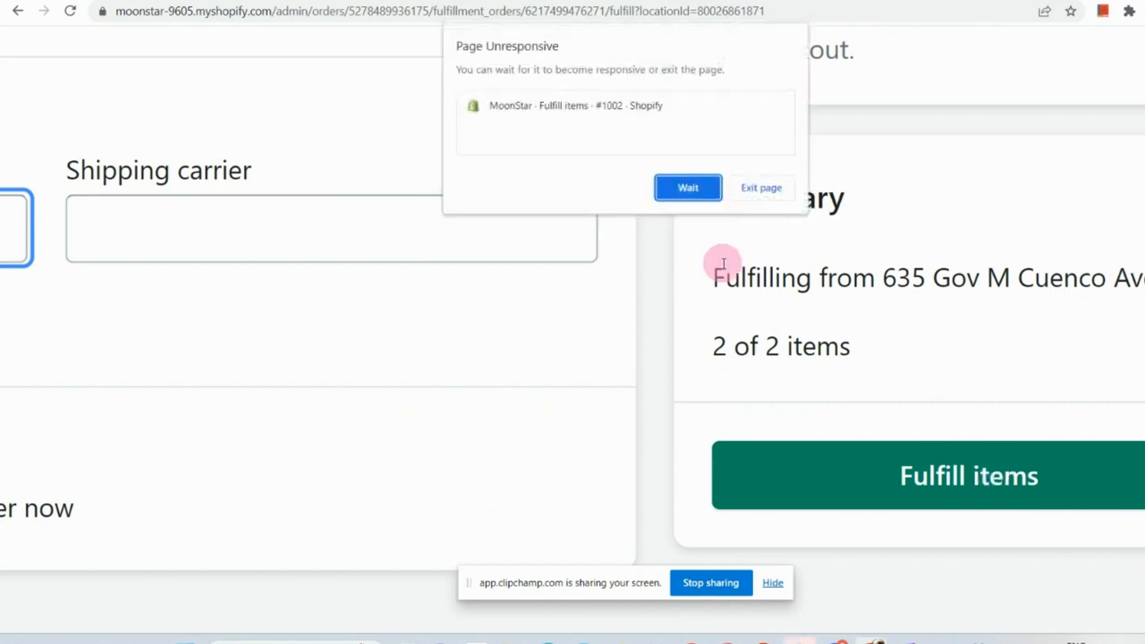
{"action": "left_click", "coordinate": [697, 190]}
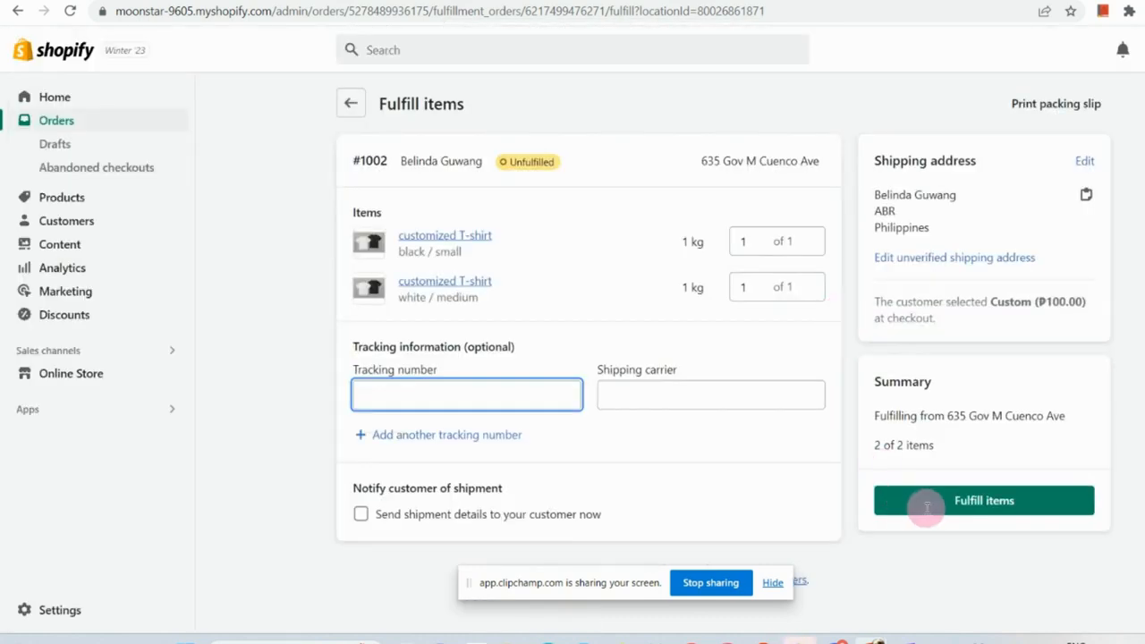
{"action": "left_click", "coordinate": [926, 507]}
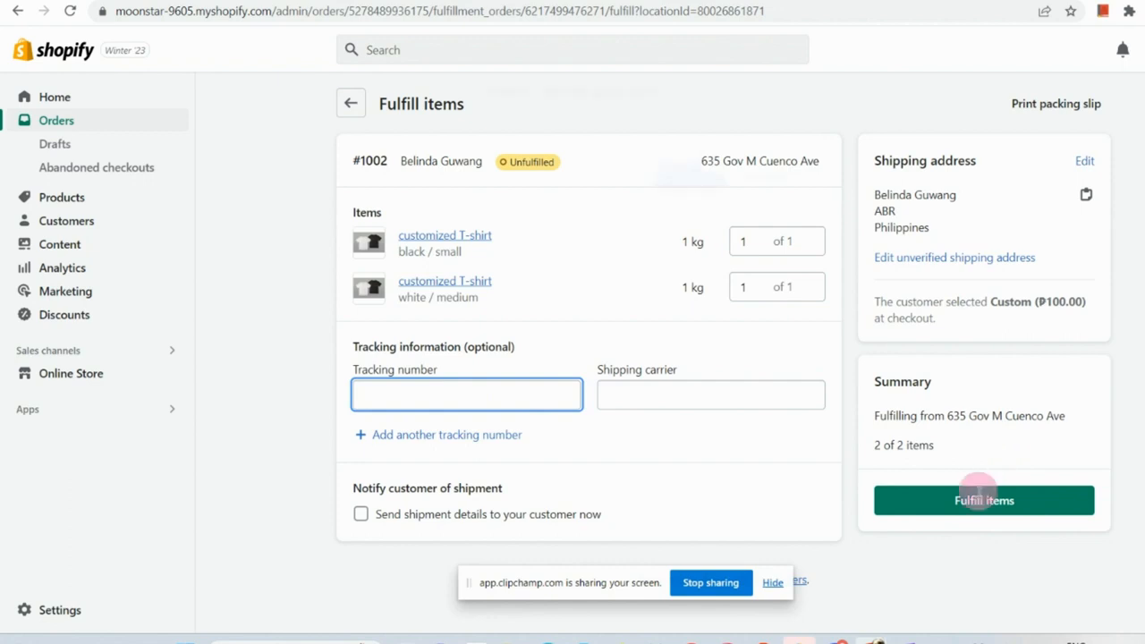
{"action": "left_click", "coordinate": [977, 497]}
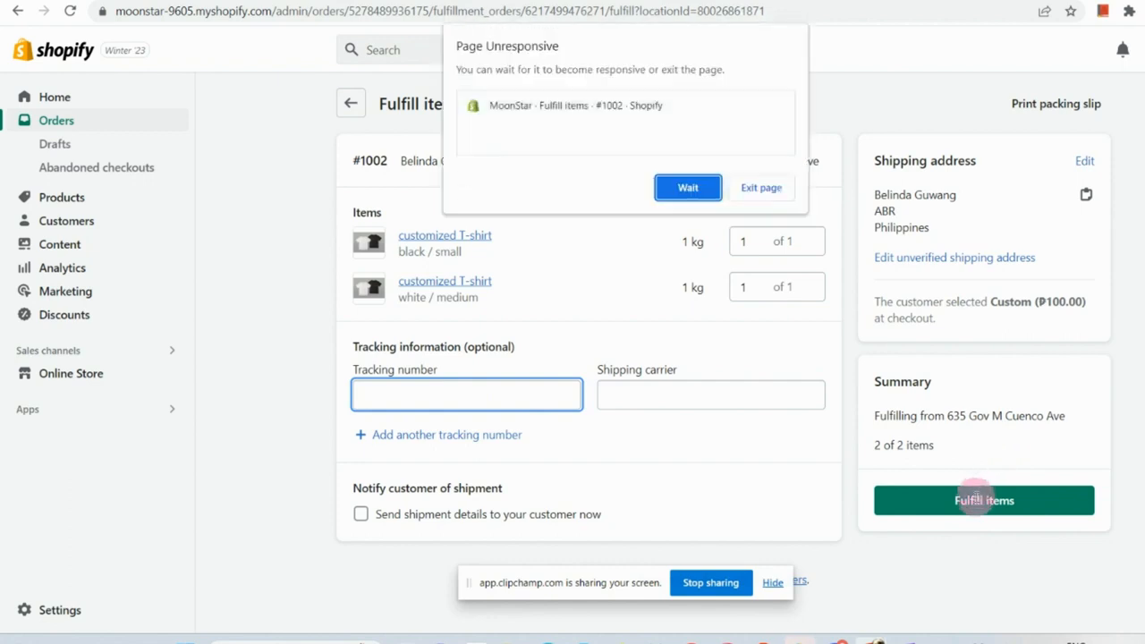
{"action": "left_click", "coordinate": [686, 187]}
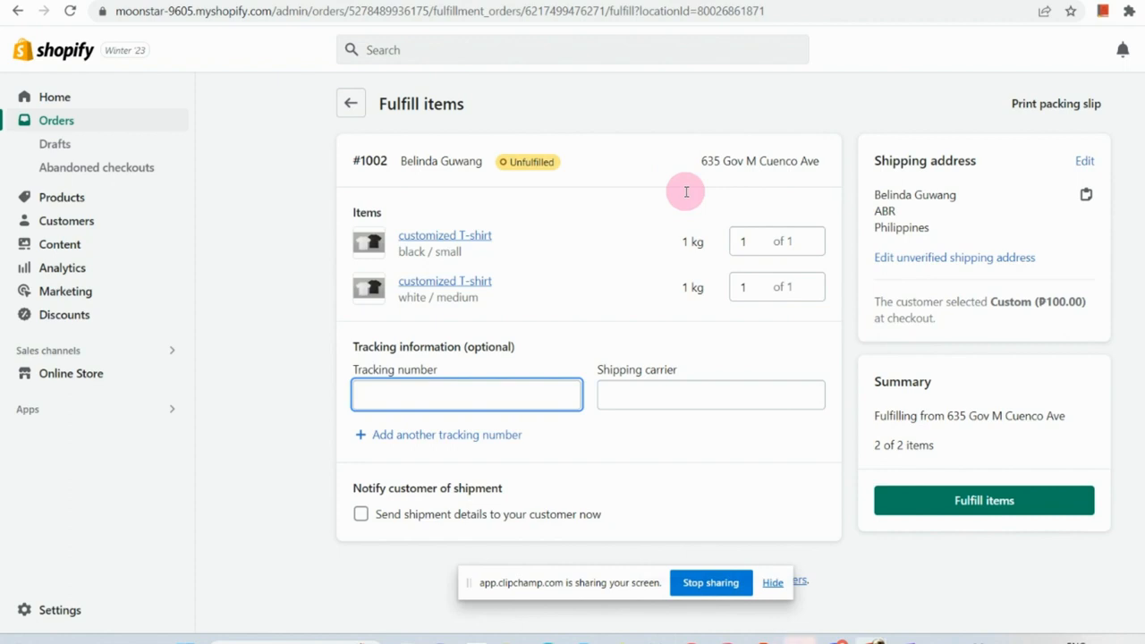
{"action": "left_click", "coordinate": [1006, 505]}
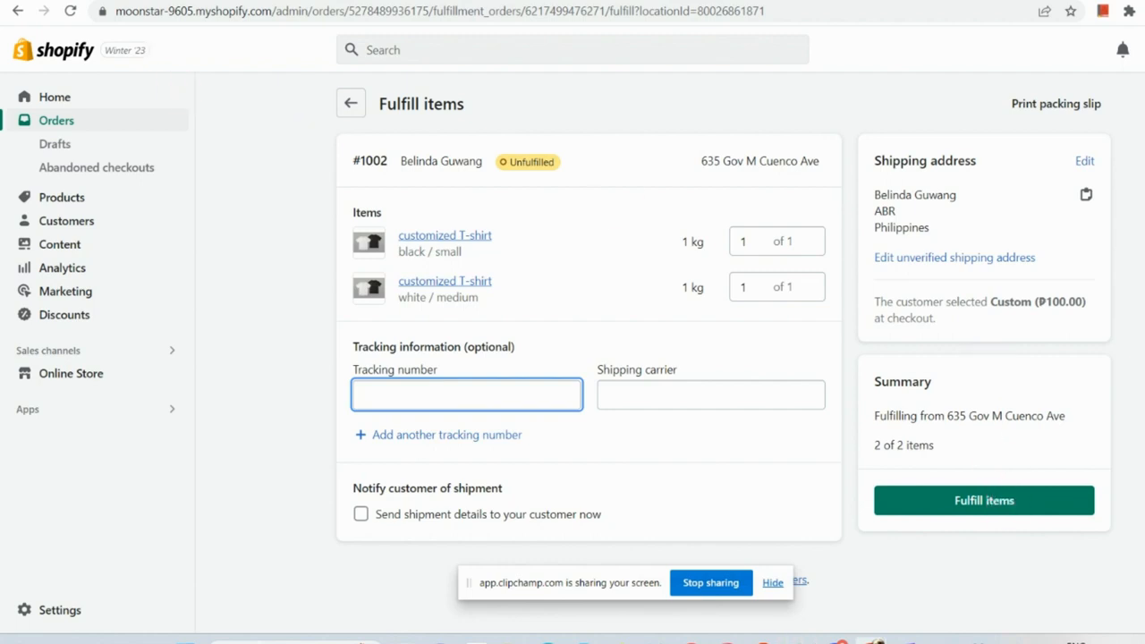
Step: Reload the unresponsive fulfillment page and keep waiting for it to respond
{"action": "left_click", "coordinate": [71, 12]}
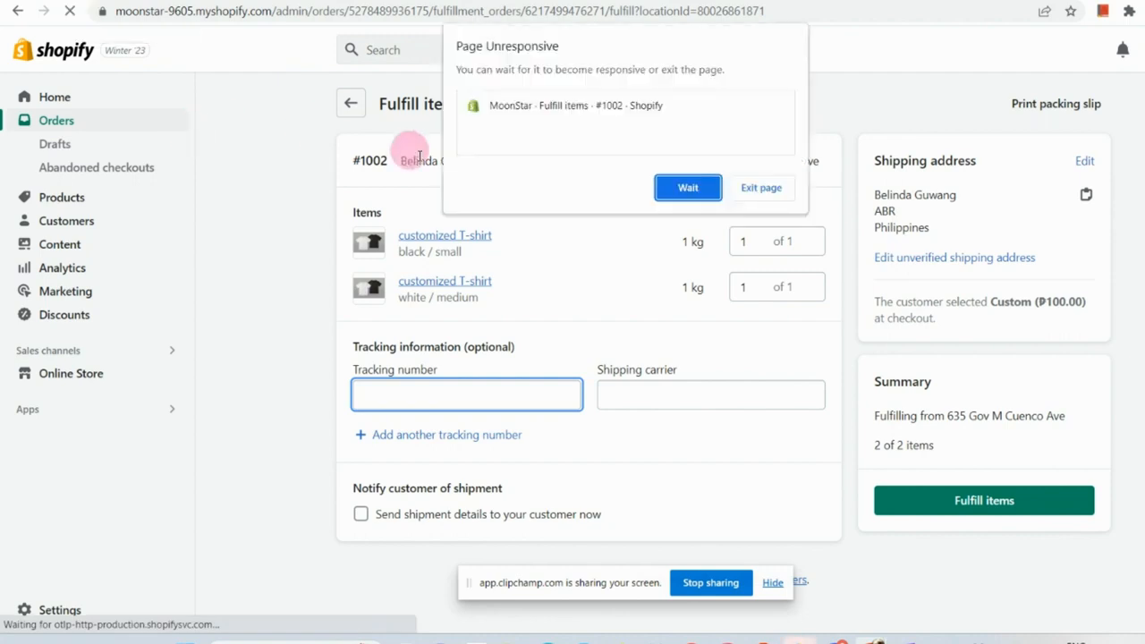
{"action": "left_click", "coordinate": [677, 184]}
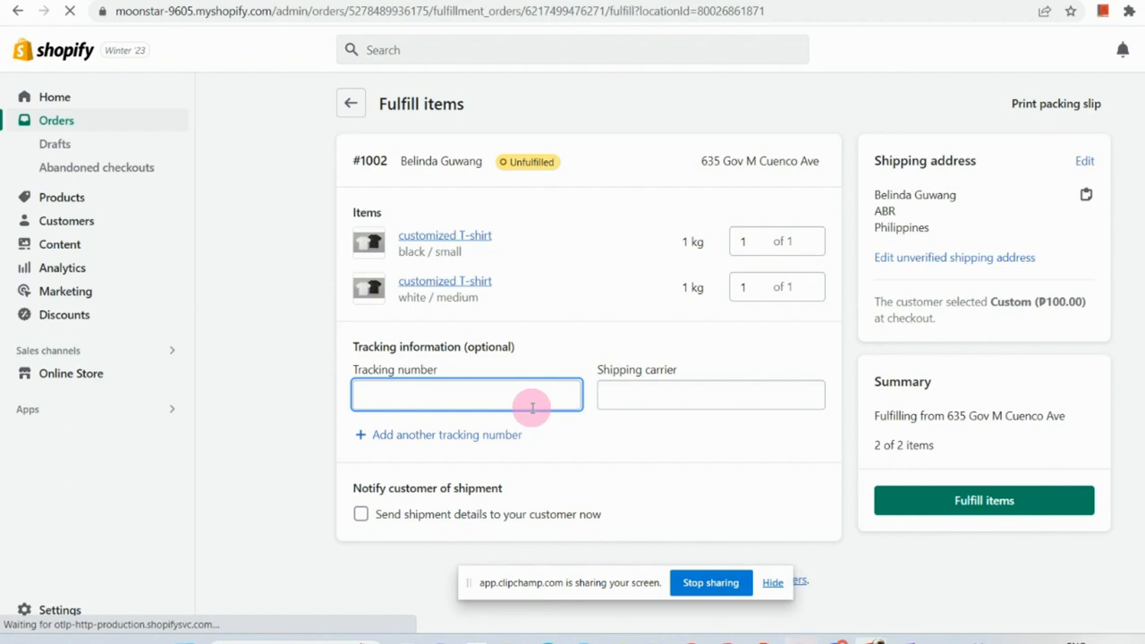
{"action": "left_click", "coordinate": [685, 185]}
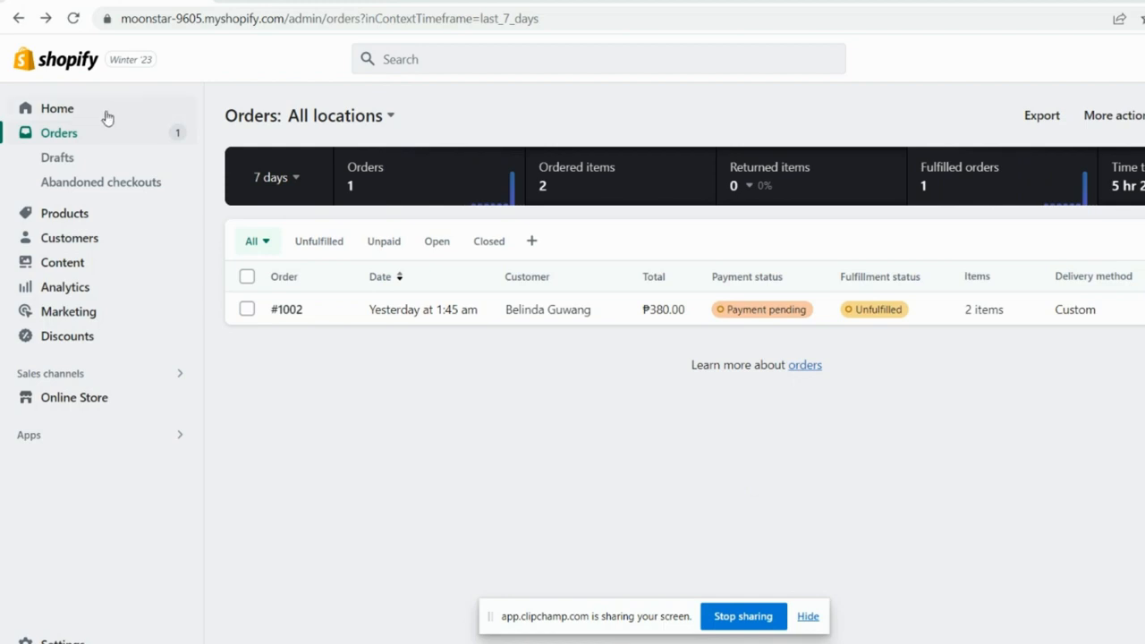
Step: Go to the orders list and examine the order's payment status and fulfillment status
{"action": "left_click", "coordinate": [99, 141]}
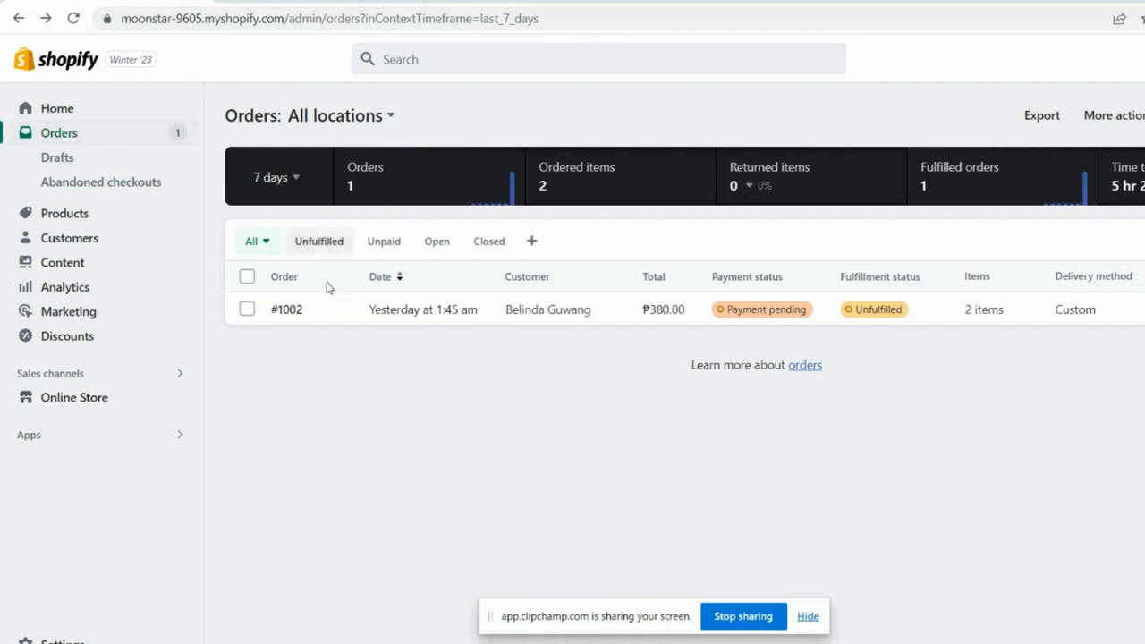
{"action": "scroll", "coordinate": [321, 329], "scroll_direction": "up", "scroll_amount": 2}
{"action": "scroll", "coordinate": [320, 331], "scroll_direction": "right", "scroll_amount": 5}
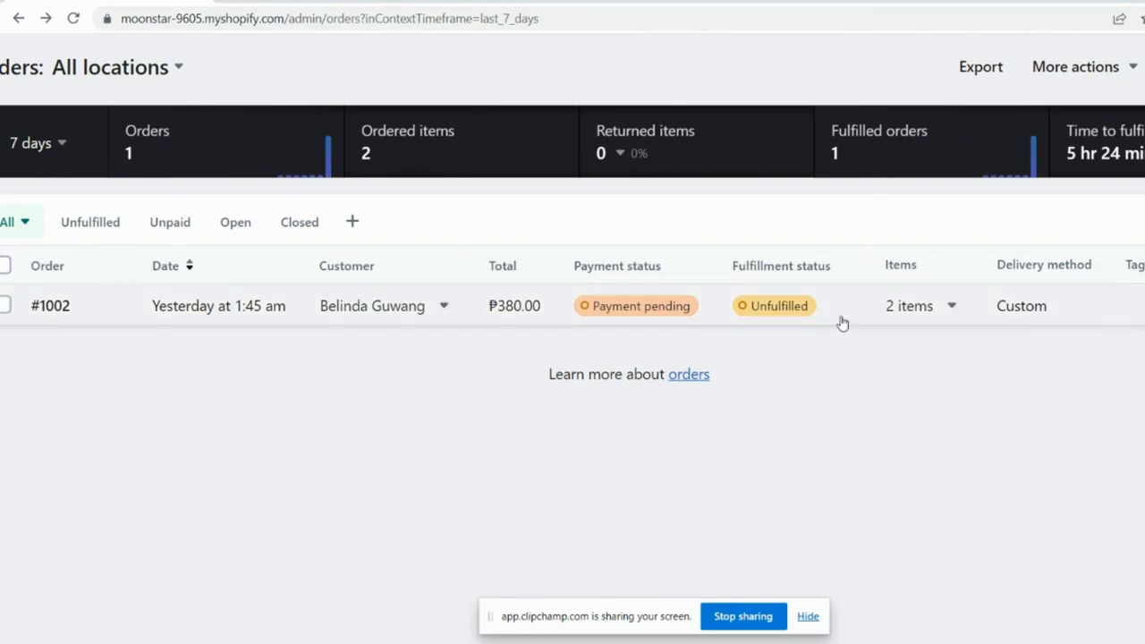
{"action": "scroll", "coordinate": [840, 322], "scroll_direction": "up", "scroll_amount": 3}
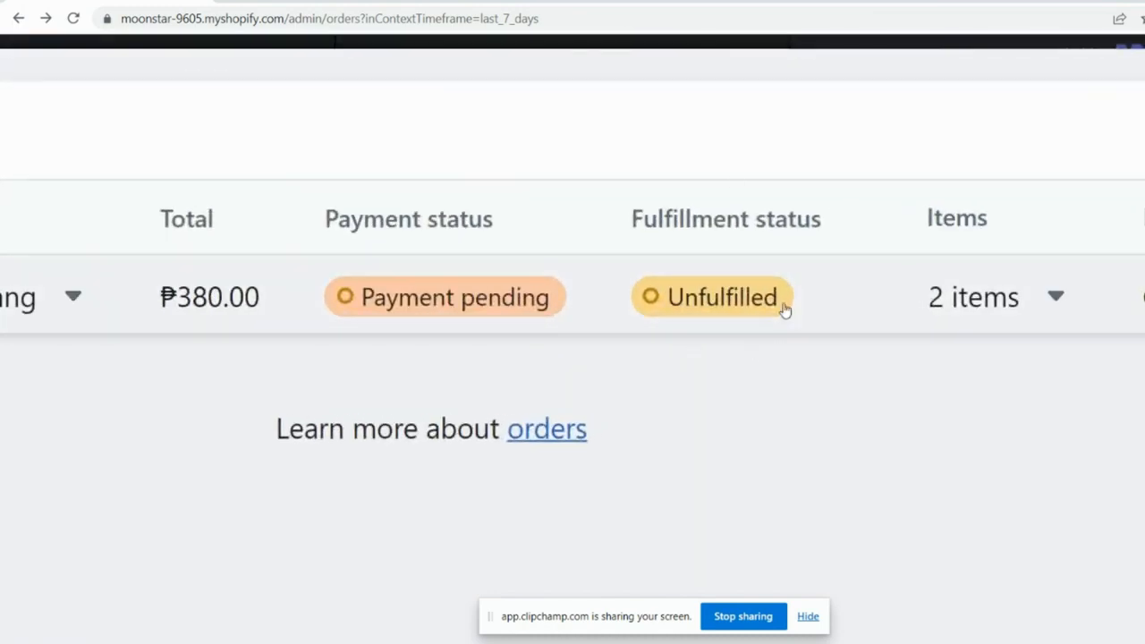
{"action": "scroll", "coordinate": [784, 310], "scroll_direction": "down", "scroll_amount": 3}
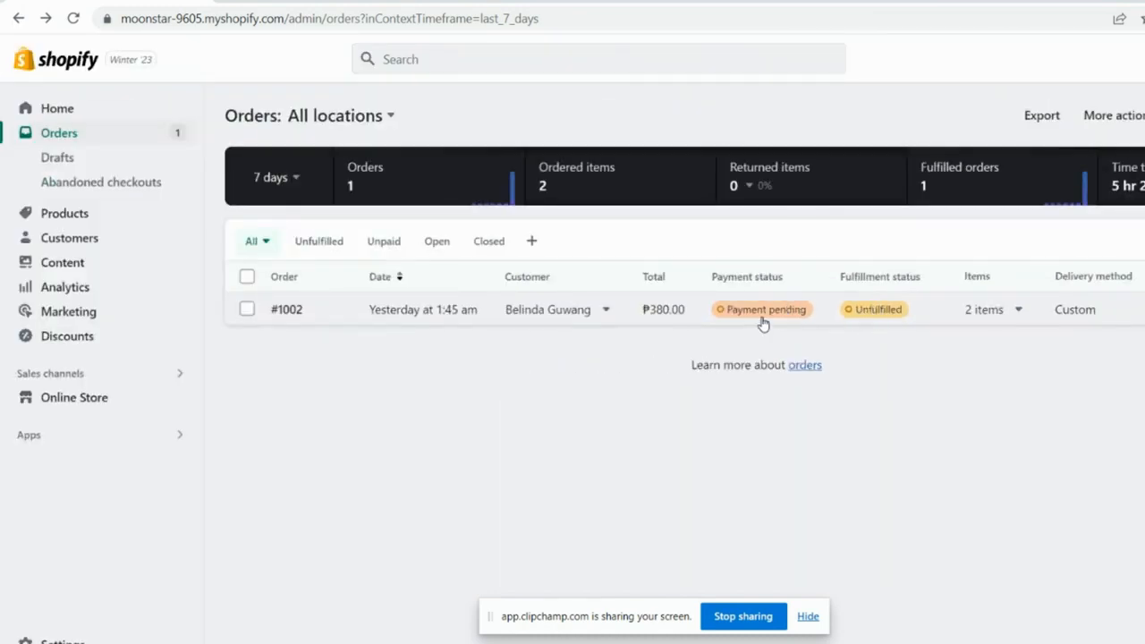
{"action": "scroll", "coordinate": [763, 324], "scroll_direction": "up", "scroll_amount": 2}
{"action": "scroll", "coordinate": [746, 271], "scroll_direction": "down", "scroll_amount": 3}
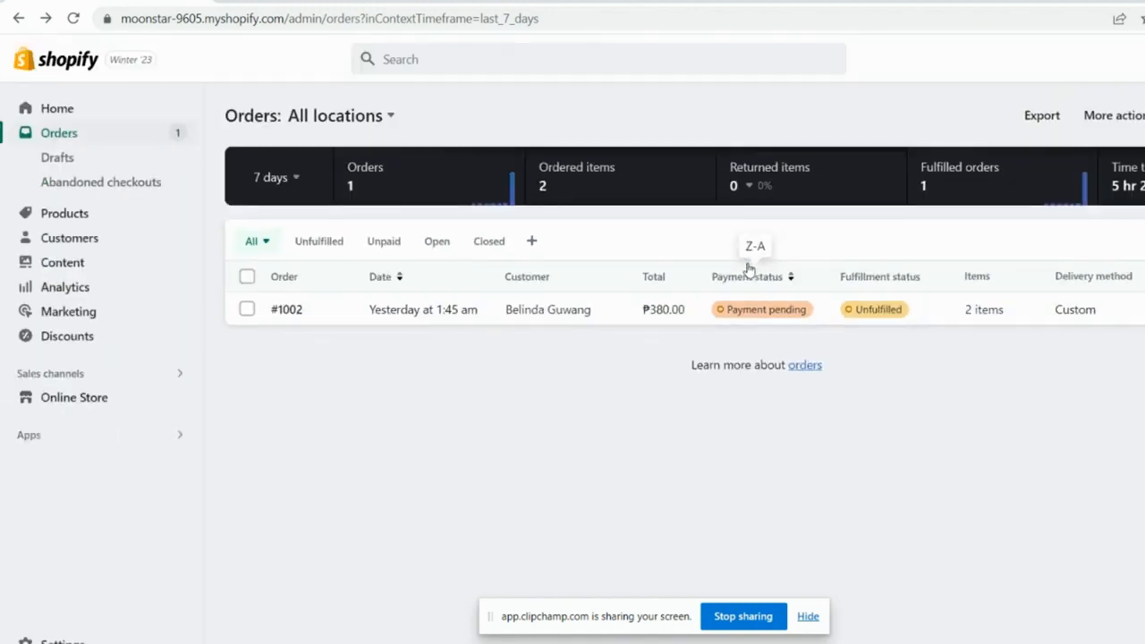
Step: Open the unfulfilled order from the list and start fulfilling its two T-shirt items
{"action": "left_click", "coordinate": [874, 321]}
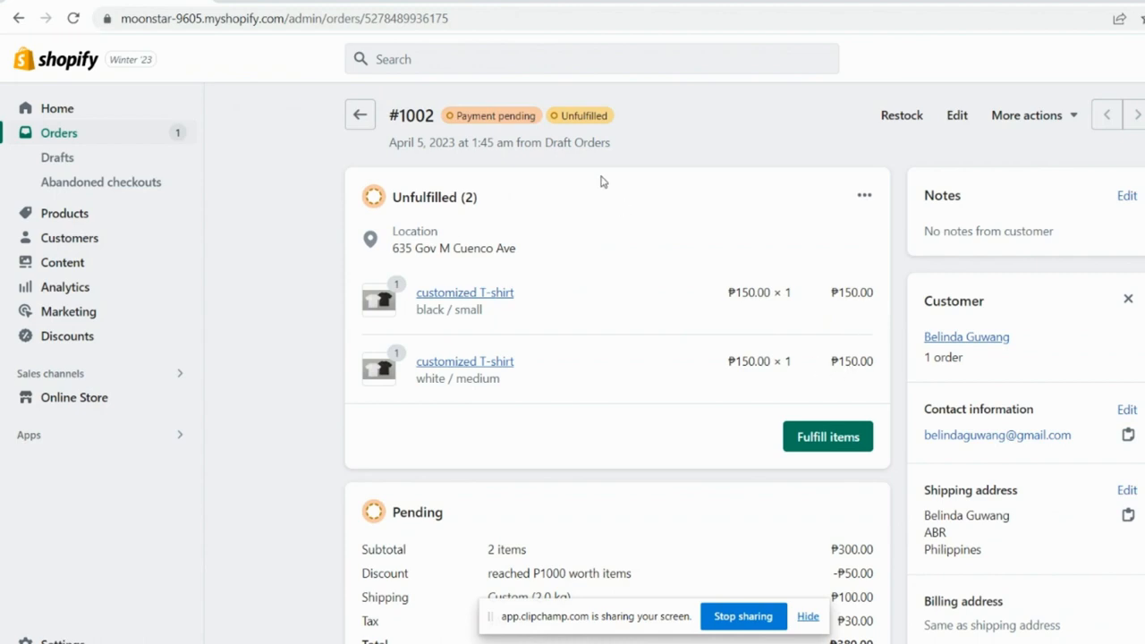
{"action": "scroll", "coordinate": [602, 181], "scroll_direction": "down", "scroll_amount": 1}
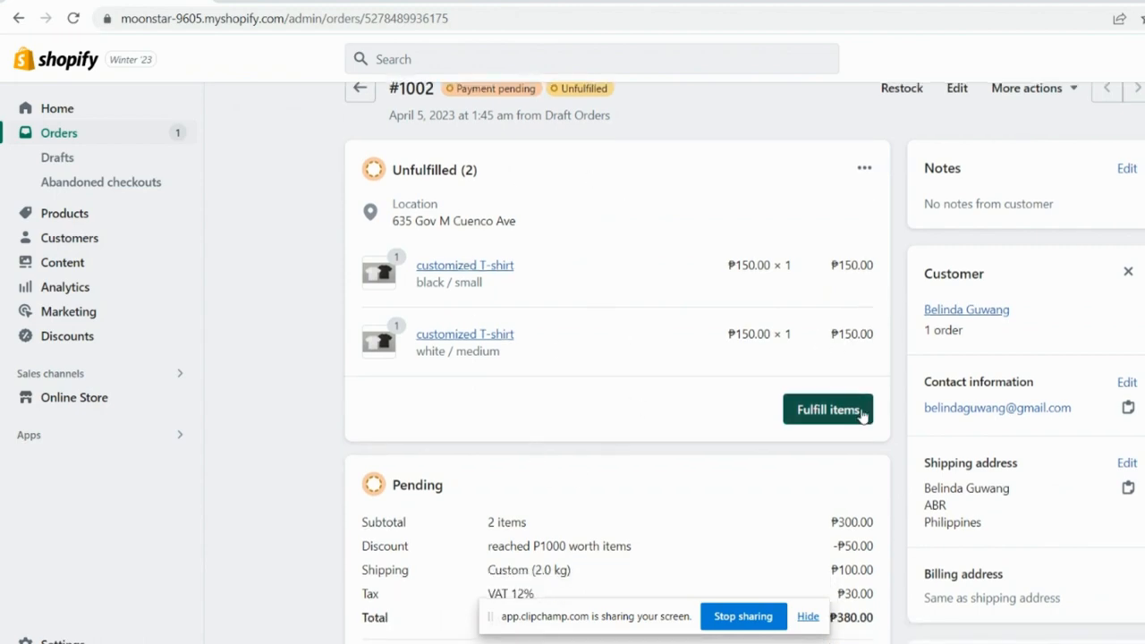
{"action": "scroll", "coordinate": [864, 416], "scroll_direction": "up", "scroll_amount": 5}
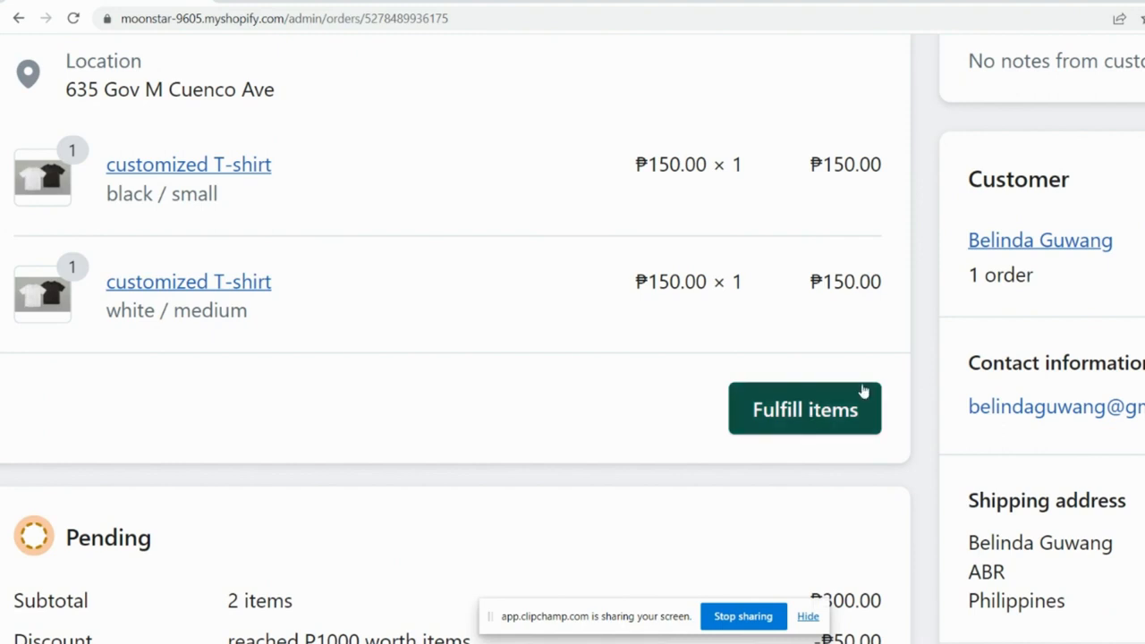
{"action": "left_click", "coordinate": [863, 391]}
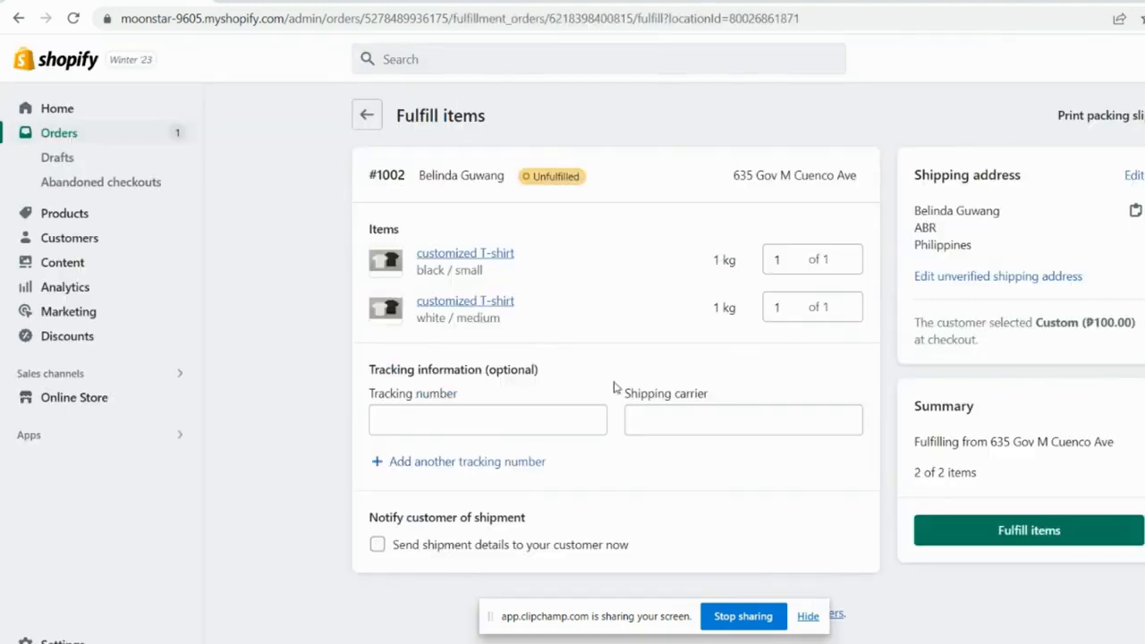
Step: Choose Caribou as the shipping carrier in the tracking information, leaving the tracking number empty
{"action": "left_click", "coordinate": [523, 422]}
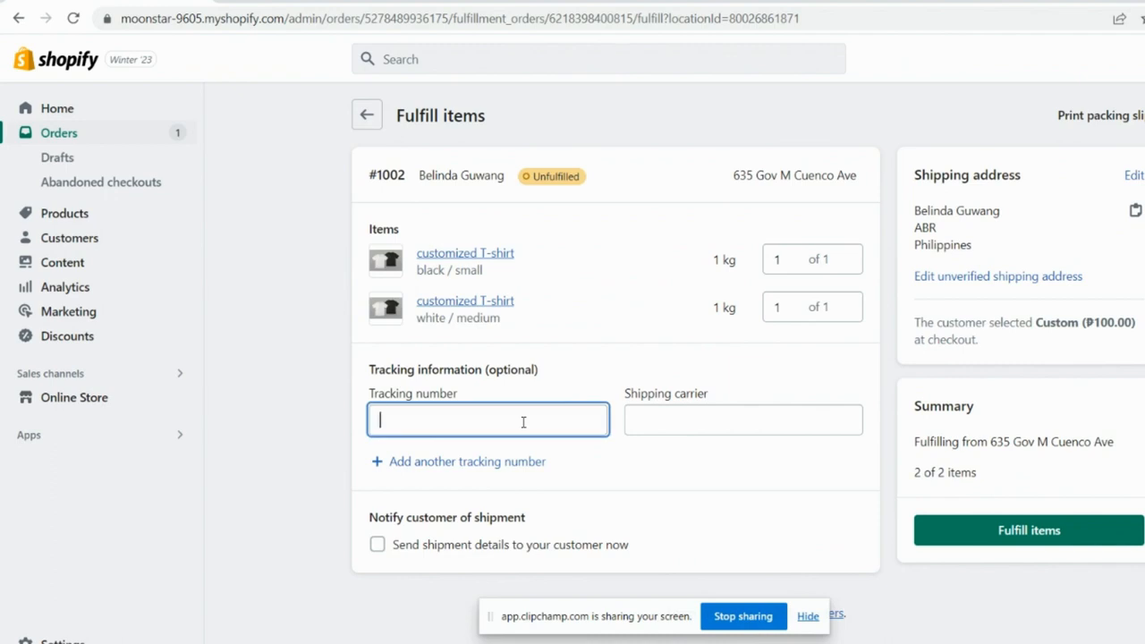
{"action": "left_click", "coordinate": [655, 416]}
{"action": "scroll", "coordinate": [688, 308], "scroll_direction": "down", "scroll_amount": 5}
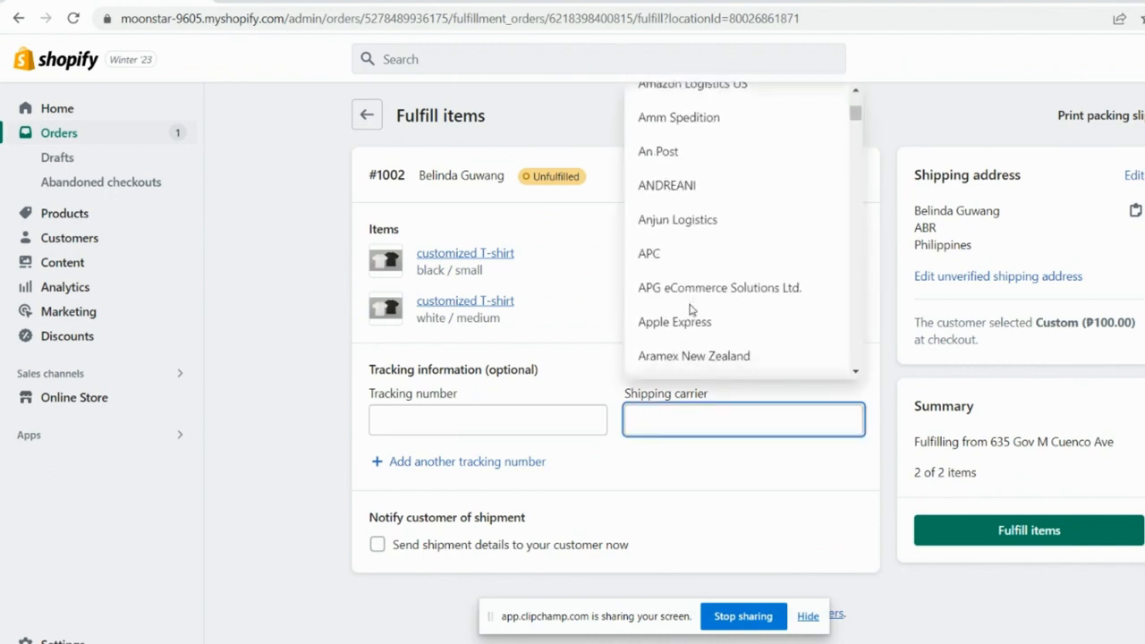
{"action": "scroll", "coordinate": [690, 309], "scroll_direction": "down", "scroll_amount": 5}
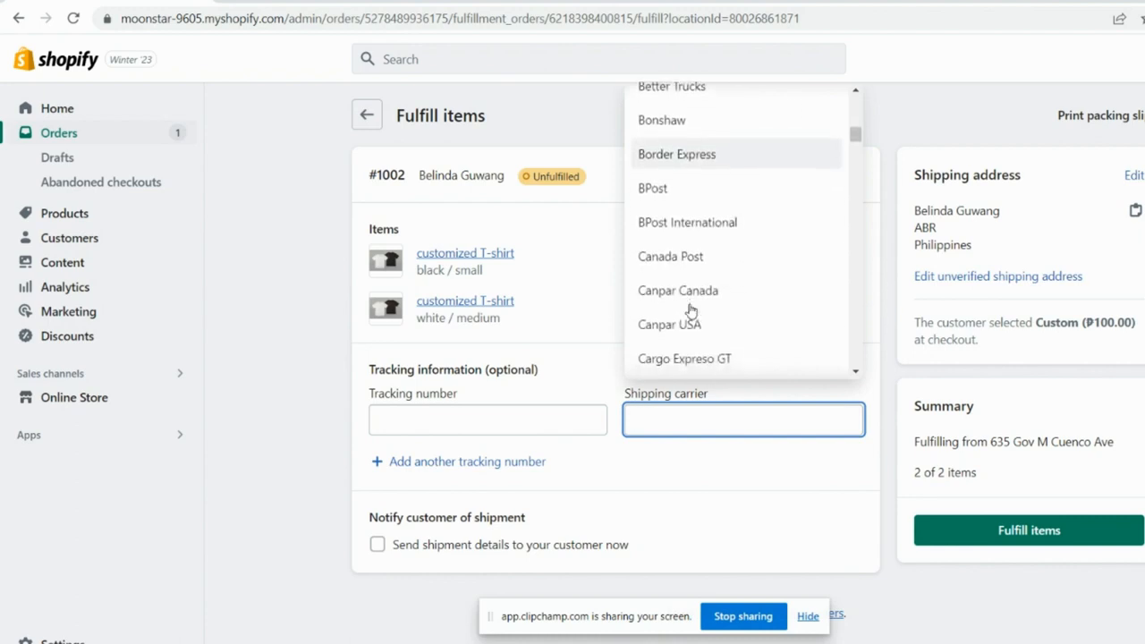
{"action": "scroll", "coordinate": [690, 309], "scroll_direction": "down", "scroll_amount": 3}
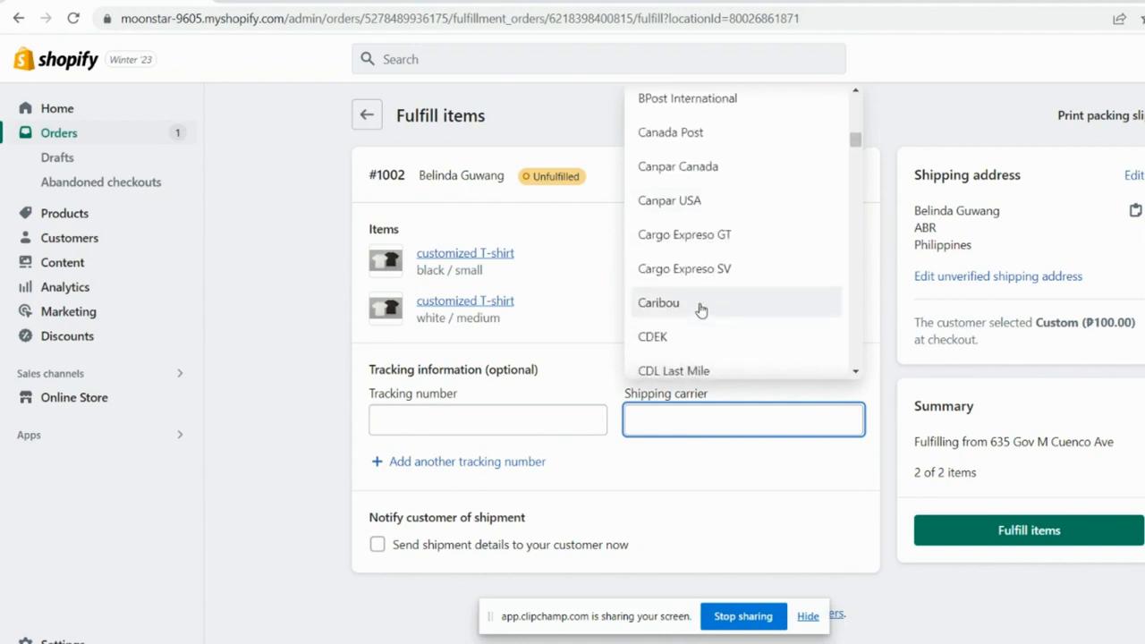
{"action": "left_click", "coordinate": [702, 309]}
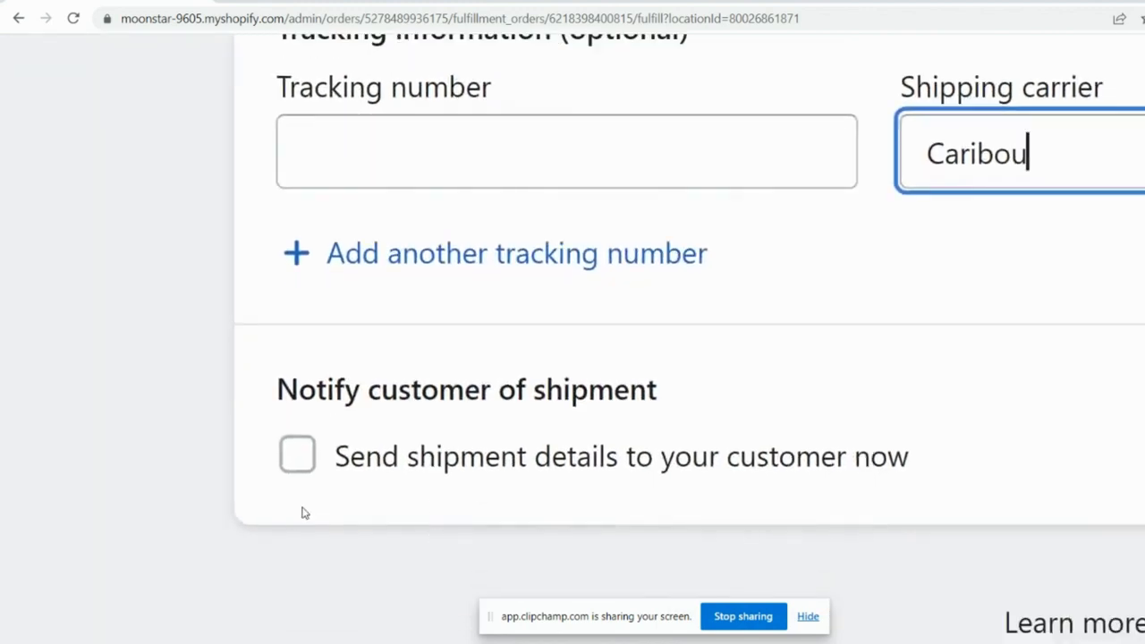
Step: Enable sending the shipment details to the customer now and fulfill both items
{"action": "left_click", "coordinate": [300, 455]}
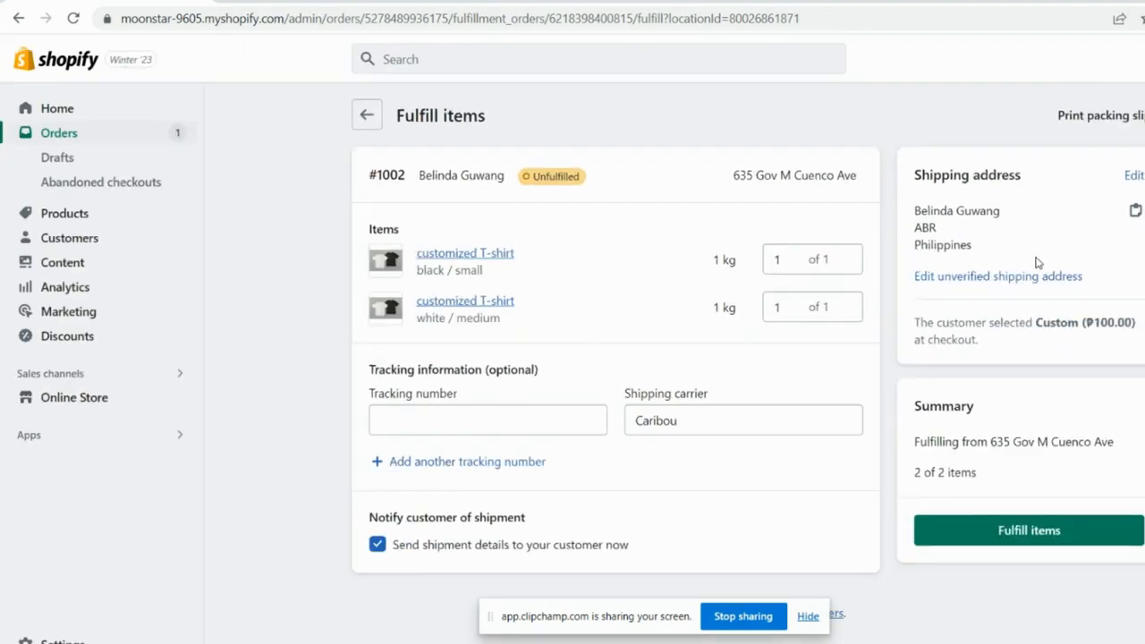
{"action": "left_click", "coordinate": [1045, 544]}
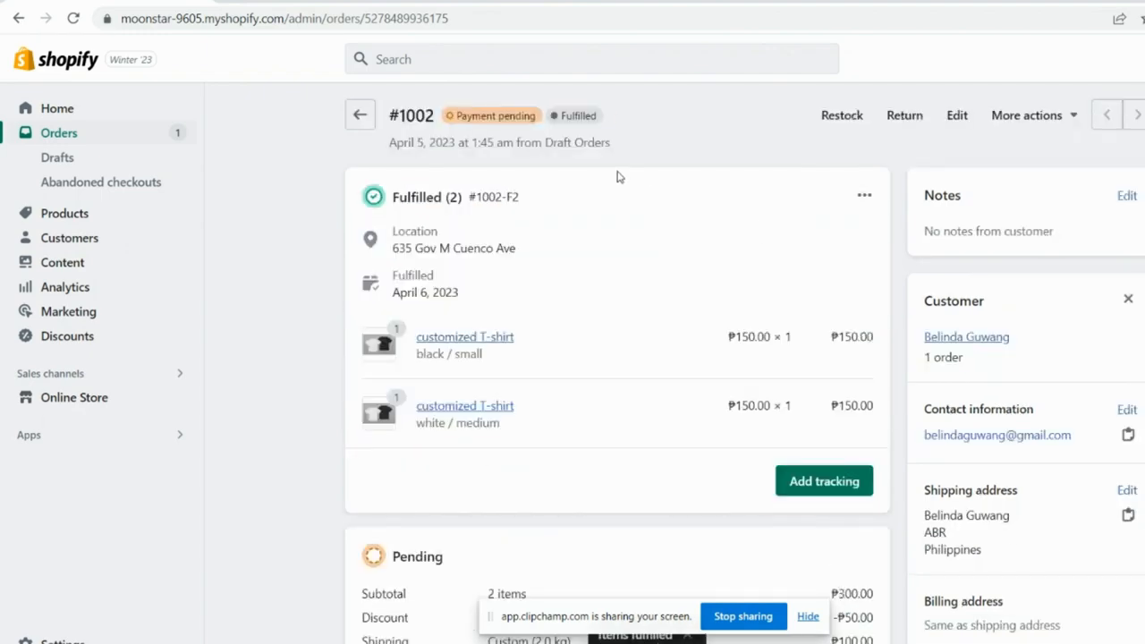
Step: Examine the order's status badges, fulfilled items and pending payment summary
{"action": "scroll", "coordinate": [582, 122], "scroll_direction": "up", "scroll_amount": 5}
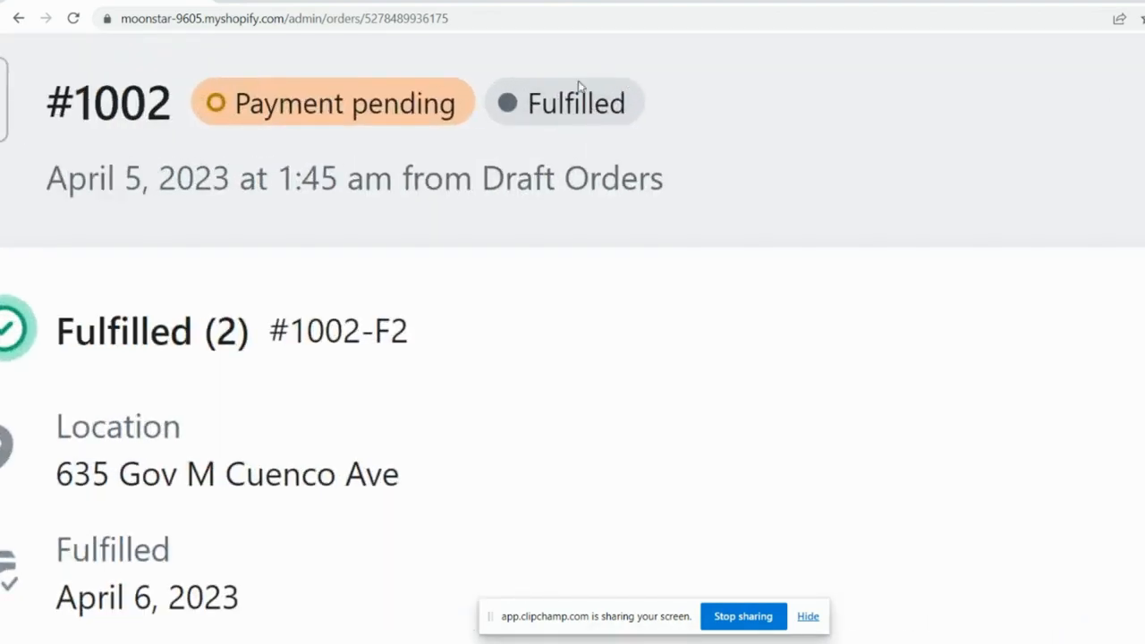
{"action": "scroll", "coordinate": [565, 115], "scroll_direction": "down", "scroll_amount": 5}
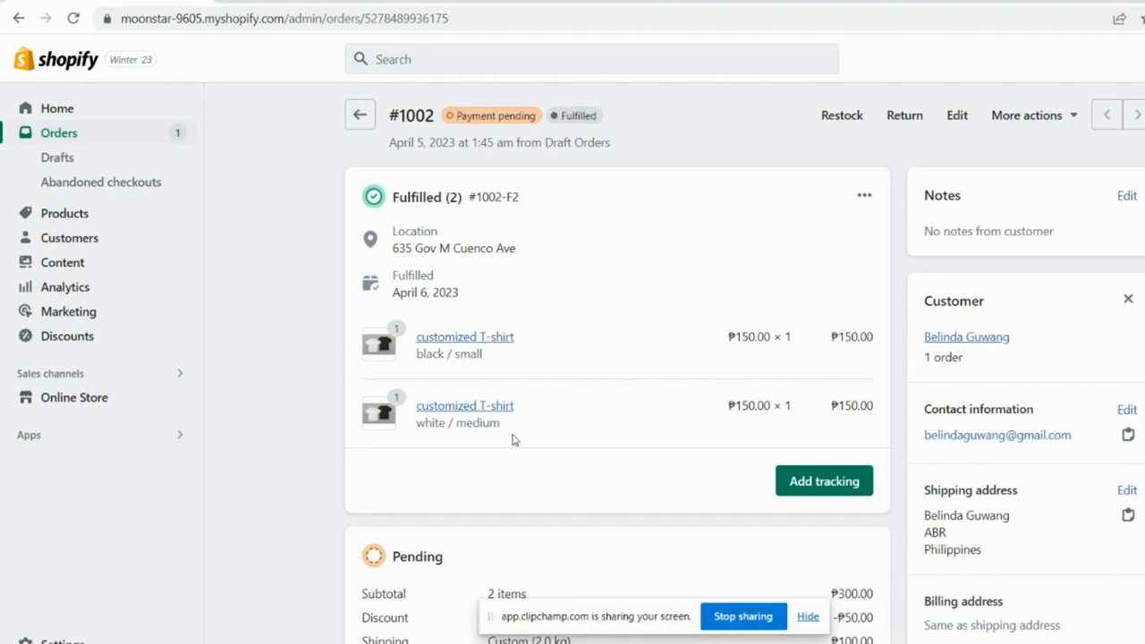
{"action": "scroll", "coordinate": [513, 439], "scroll_direction": "down", "scroll_amount": 4}
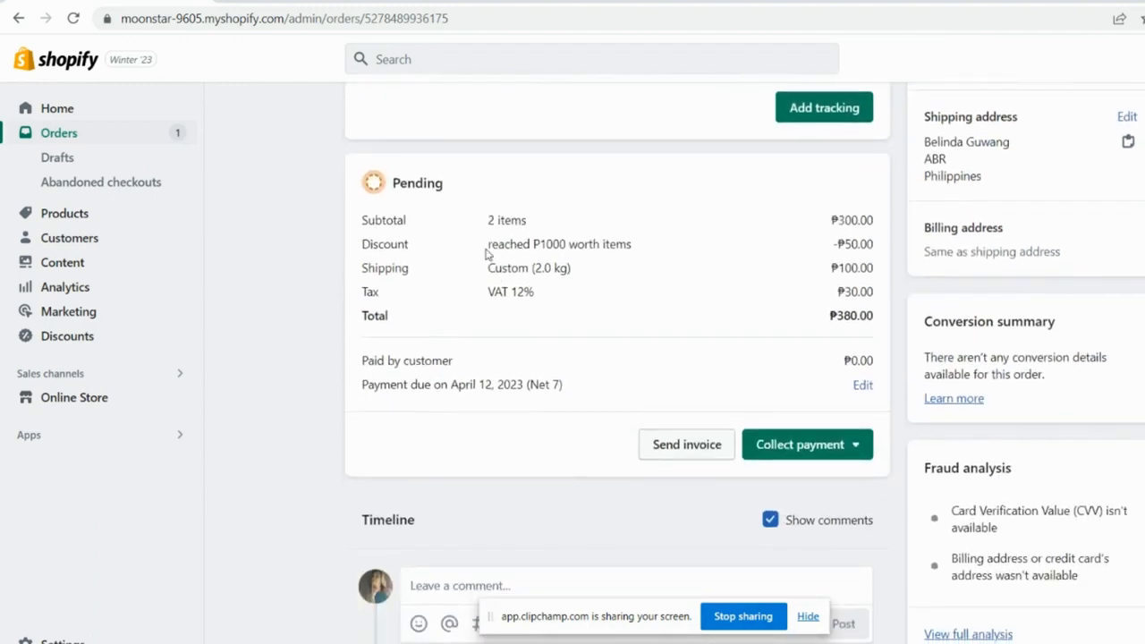
{"action": "scroll", "coordinate": [488, 255], "scroll_direction": "up", "scroll_amount": 3}
{"action": "scroll", "coordinate": [488, 255], "scroll_direction": "down", "scroll_amount": 3}
Step: Review the order's timeline of shipping email, fulfillment, payment and order creation events
{"action": "scroll", "coordinate": [486, 254], "scroll_direction": "down", "scroll_amount": 4}
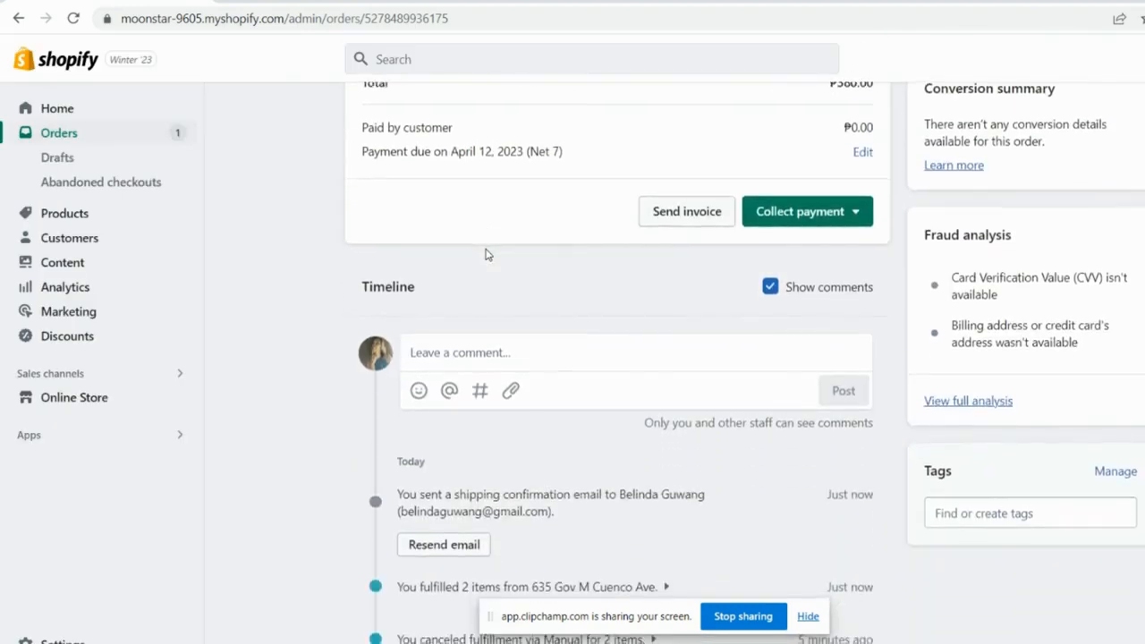
{"action": "scroll", "coordinate": [478, 267], "scroll_direction": "up", "scroll_amount": 3}
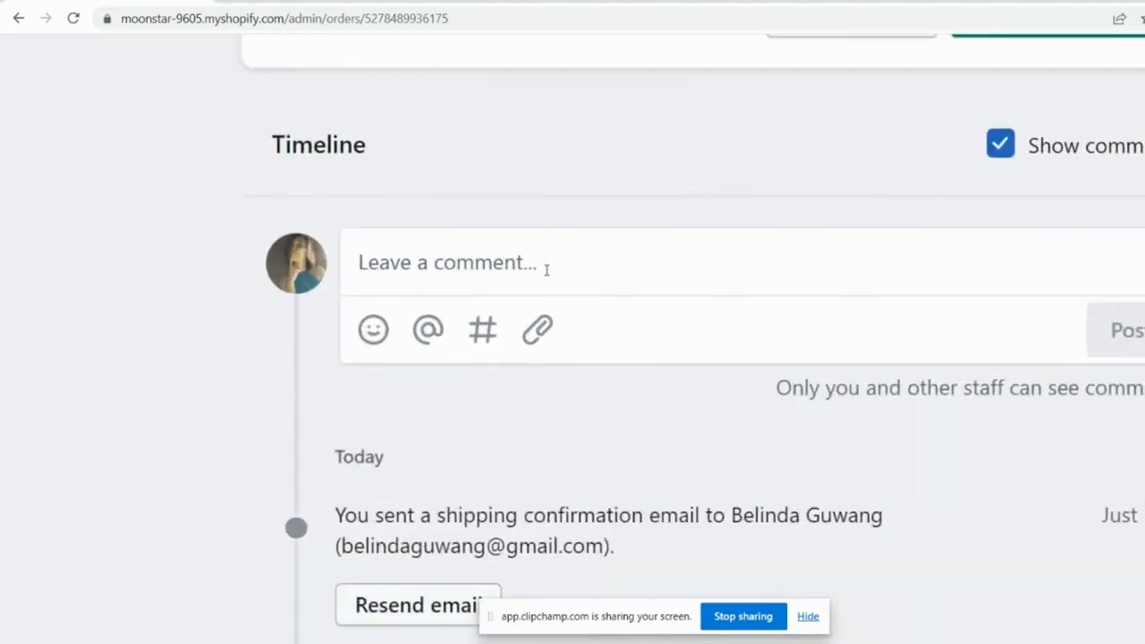
{"action": "scroll", "coordinate": [655, 283], "scroll_direction": "down", "scroll_amount": 3}
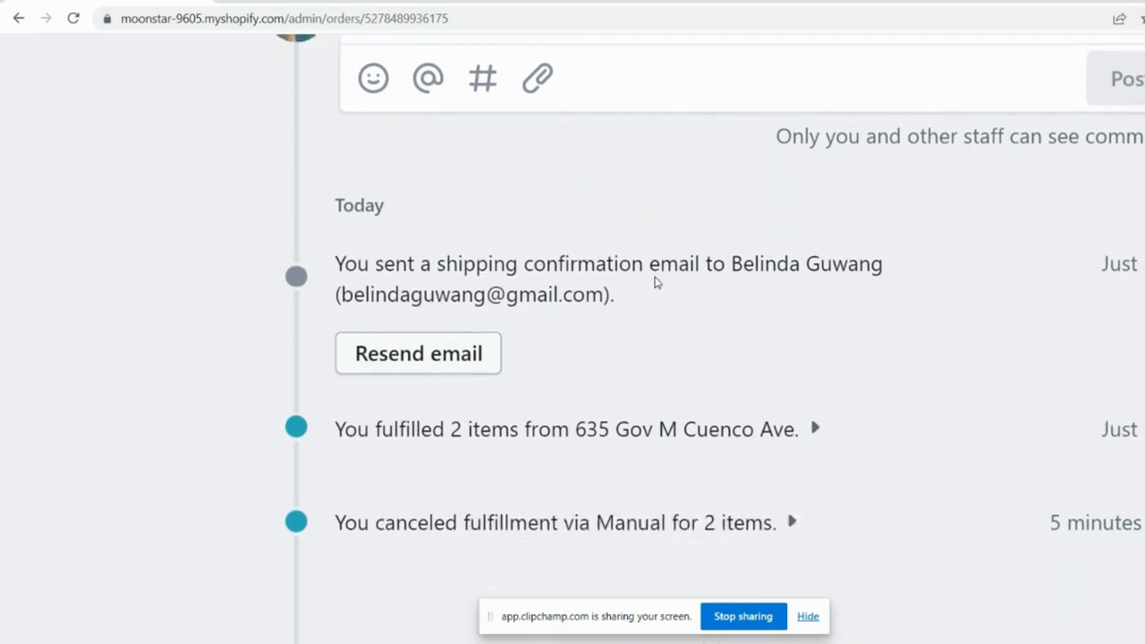
{"action": "scroll", "coordinate": [655, 283], "scroll_direction": "down", "scroll_amount": 3}
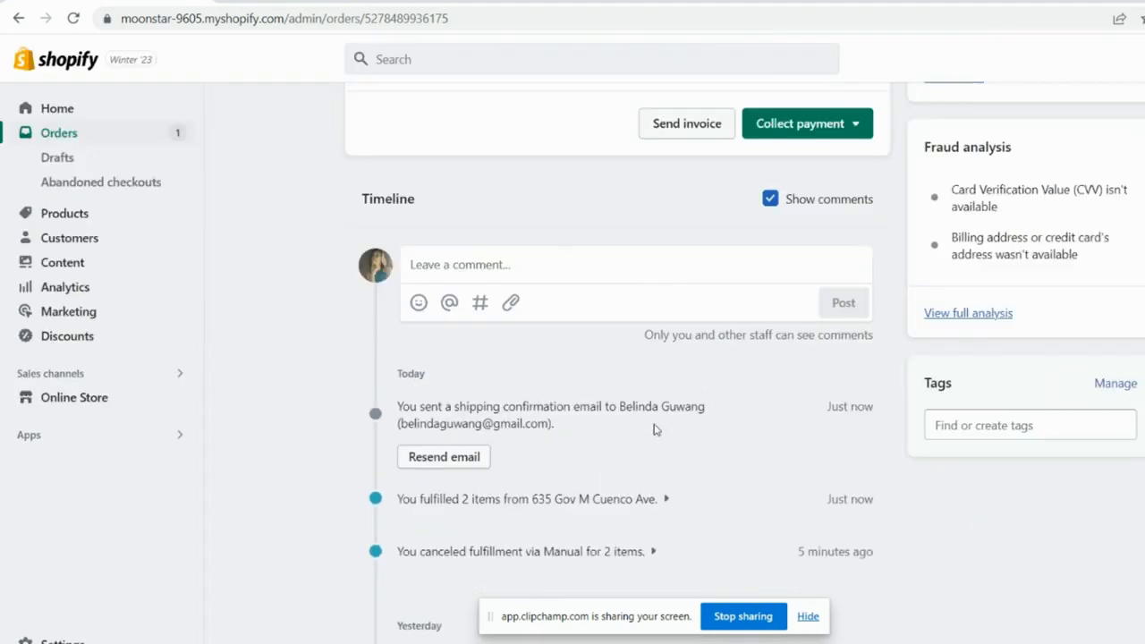
{"action": "scroll", "coordinate": [654, 431], "scroll_direction": "down", "scroll_amount": 1}
{"action": "scroll", "coordinate": [653, 430], "scroll_direction": "down", "scroll_amount": 2}
{"action": "scroll", "coordinate": [654, 431], "scroll_direction": "up", "scroll_amount": 1}
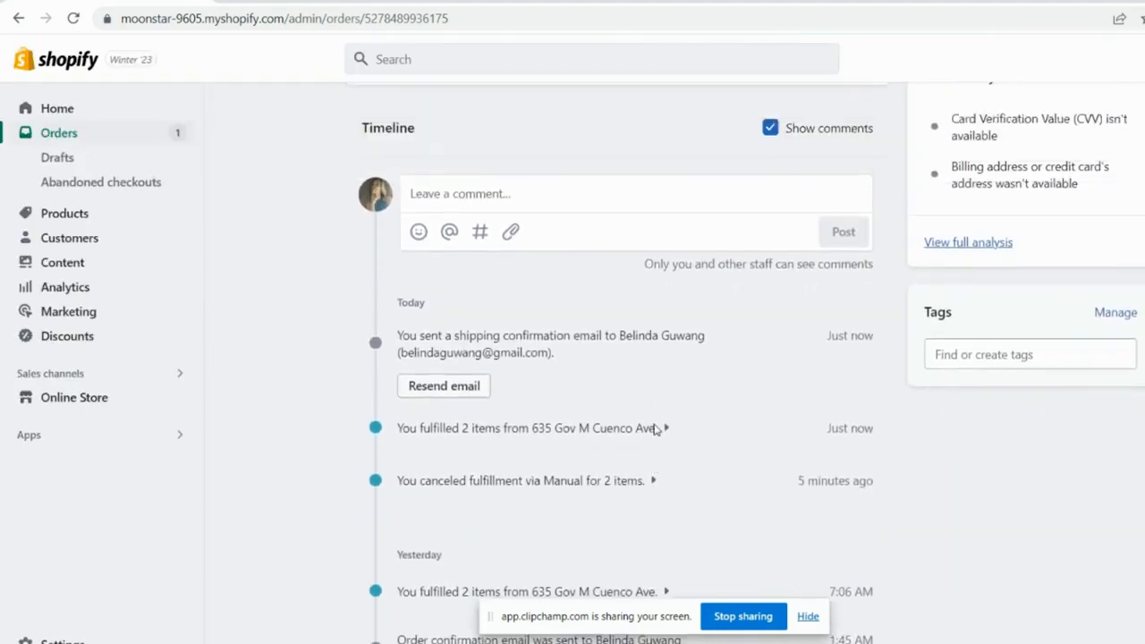
{"action": "scroll", "coordinate": [653, 430], "scroll_direction": "down", "scroll_amount": 1}
{"action": "scroll", "coordinate": [654, 431], "scroll_direction": "down", "scroll_amount": 3}
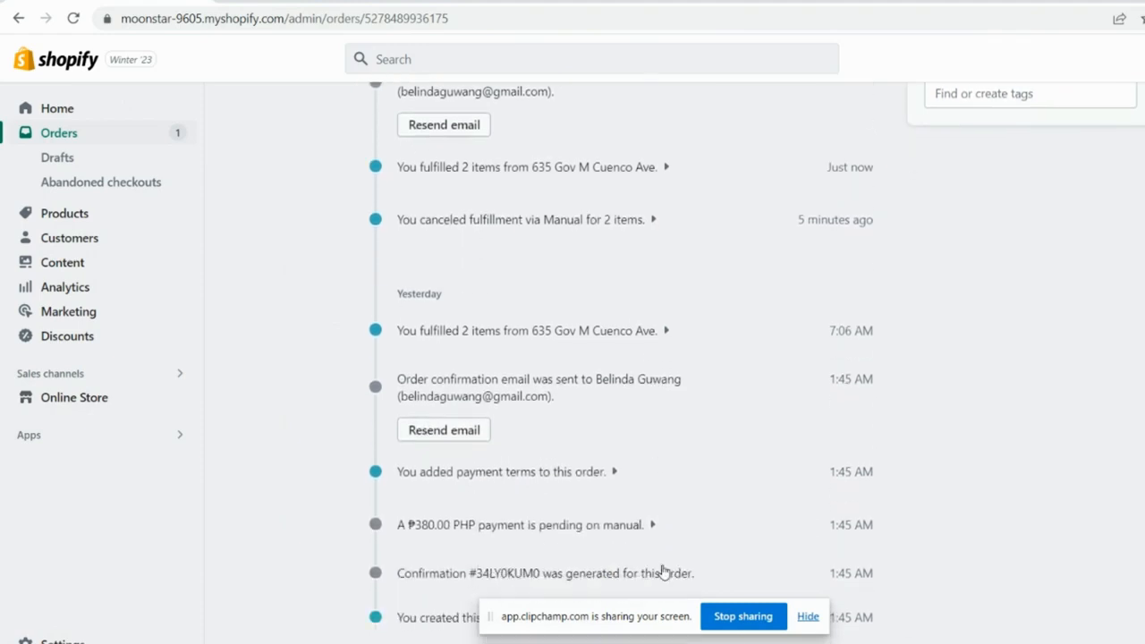
{"action": "scroll", "coordinate": [615, 210], "scroll_direction": "up", "scroll_amount": 4}
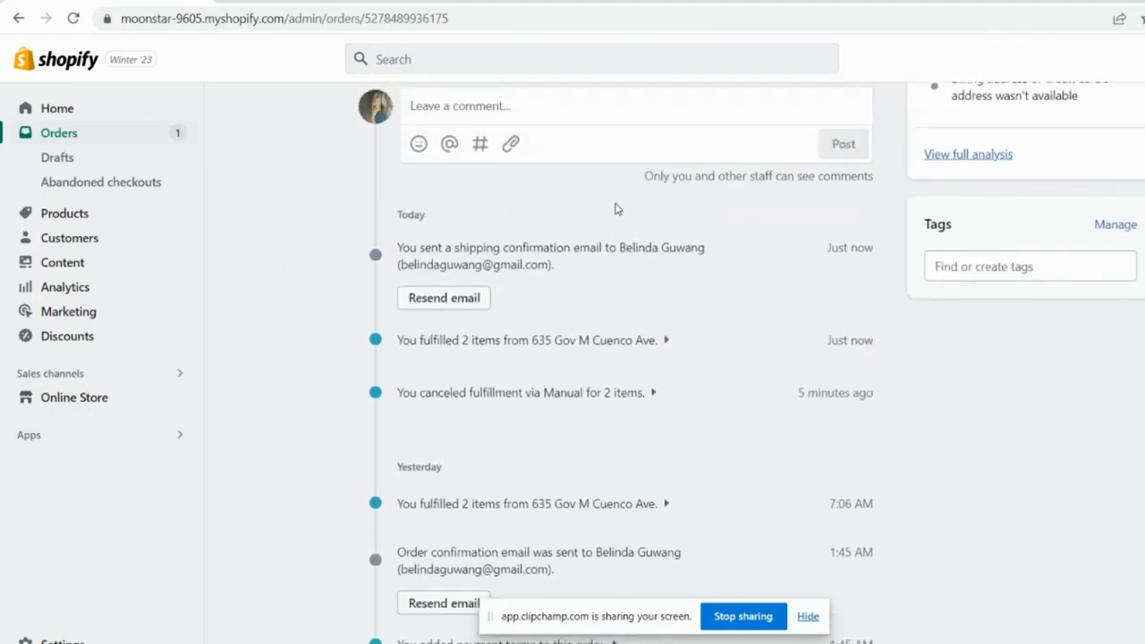
Step: Open the order's customer note for editing and close it without entering a note
{"action": "scroll", "coordinate": [636, 462], "scroll_direction": "down", "scroll_amount": 4}
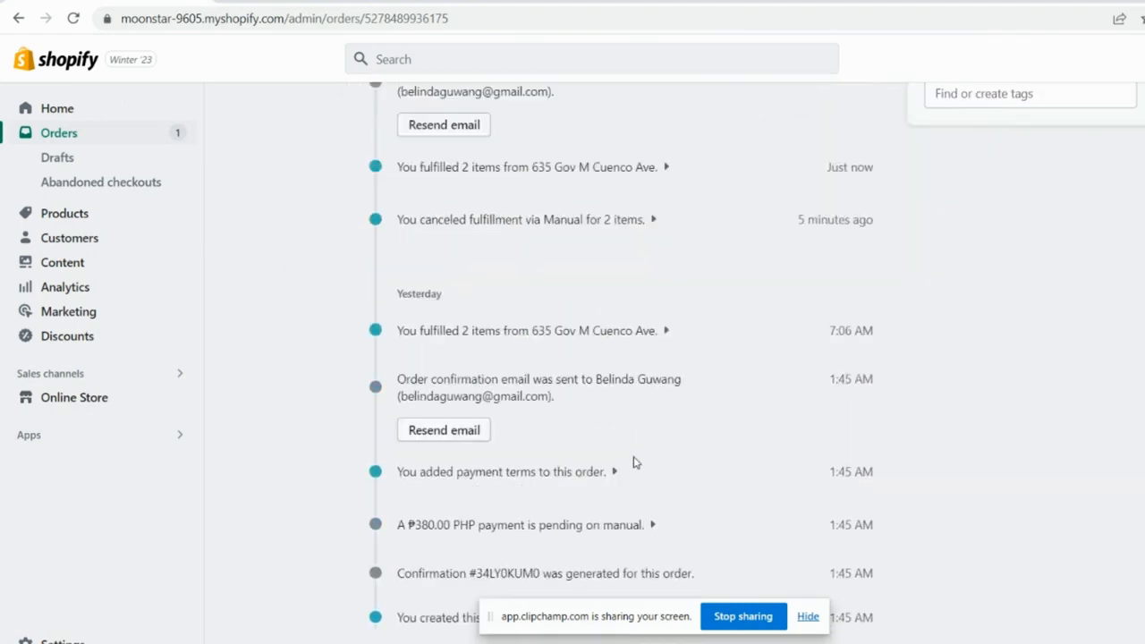
{"action": "scroll", "coordinate": [613, 235], "scroll_direction": "up", "scroll_amount": 3}
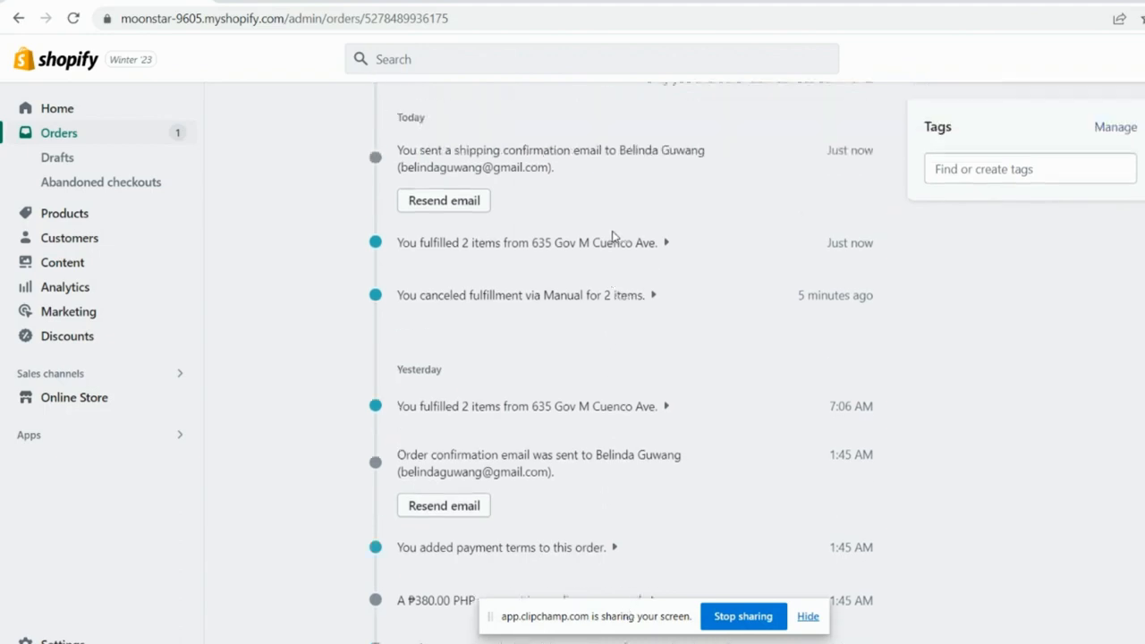
{"action": "scroll", "coordinate": [908, 199], "scroll_direction": "up", "scroll_amount": 9}
{"action": "scroll", "coordinate": [1116, 277], "scroll_direction": "up", "scroll_amount": 5}
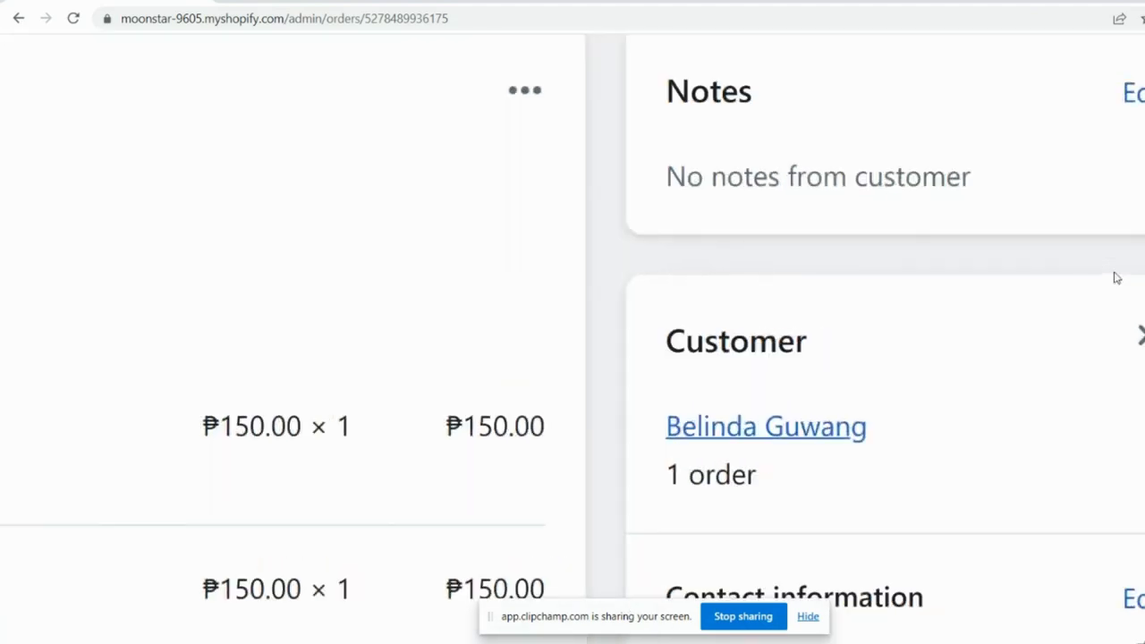
{"action": "scroll", "coordinate": [1116, 277], "scroll_direction": "up", "scroll_amount": 1}
{"action": "scroll", "coordinate": [946, 307], "scroll_direction": "right", "scroll_amount": 1}
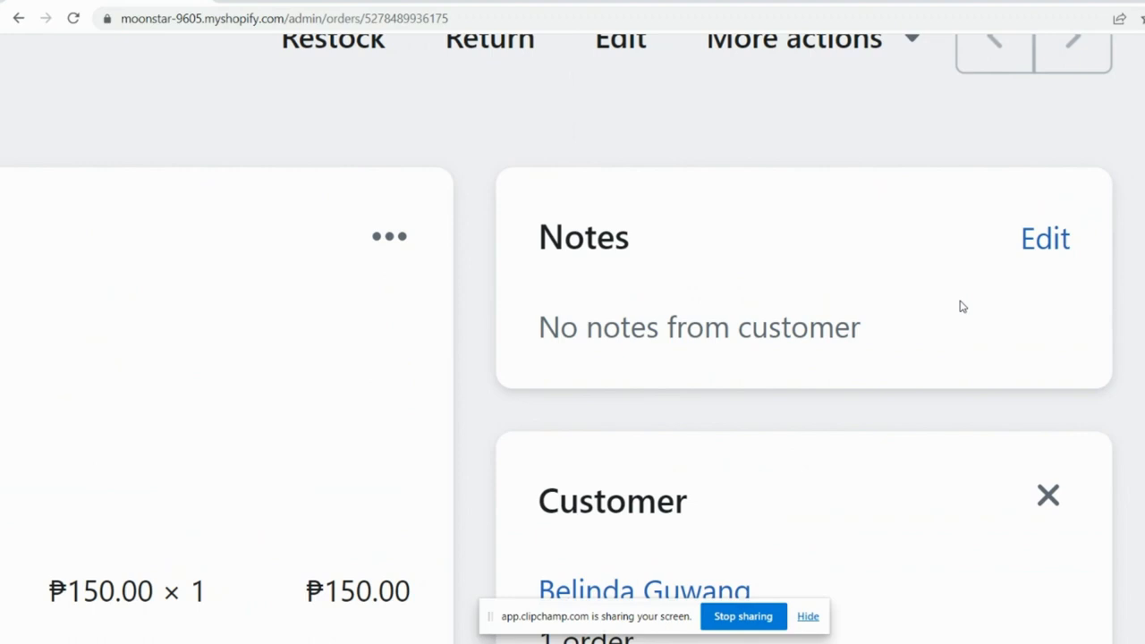
{"action": "left_click", "coordinate": [1056, 248]}
{"action": "scroll", "coordinate": [1056, 248], "scroll_direction": "down", "scroll_amount": 5}
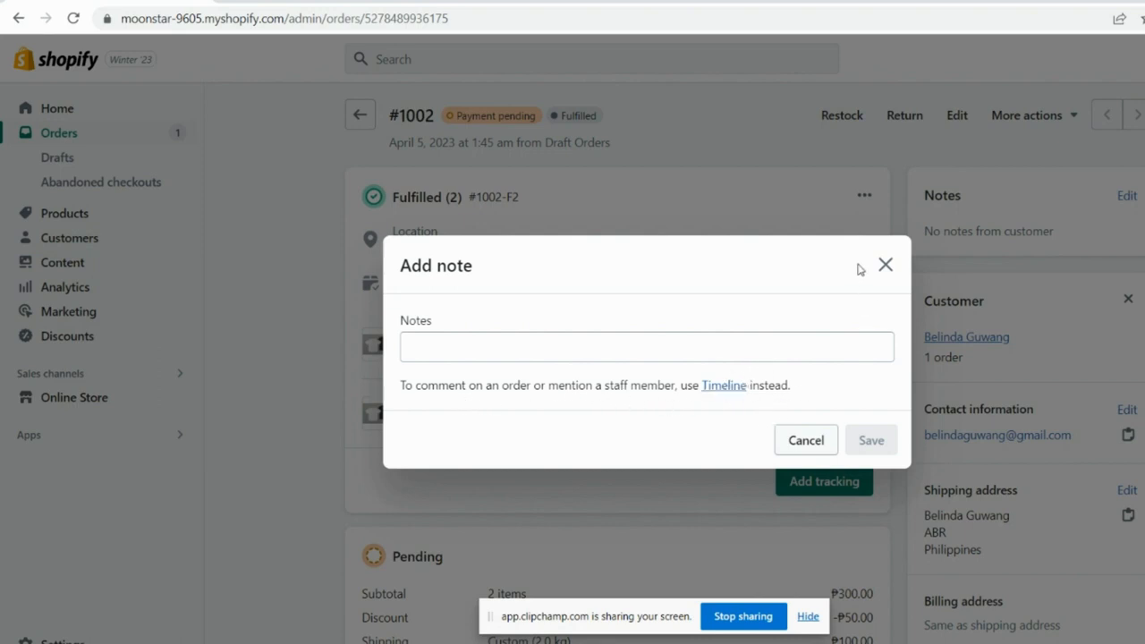
{"action": "left_click", "coordinate": [886, 265]}
Step: Leave the order and go to the store's home overview with its sessions and sales figures
{"action": "scroll", "coordinate": [765, 399], "scroll_direction": "down", "scroll_amount": 5}
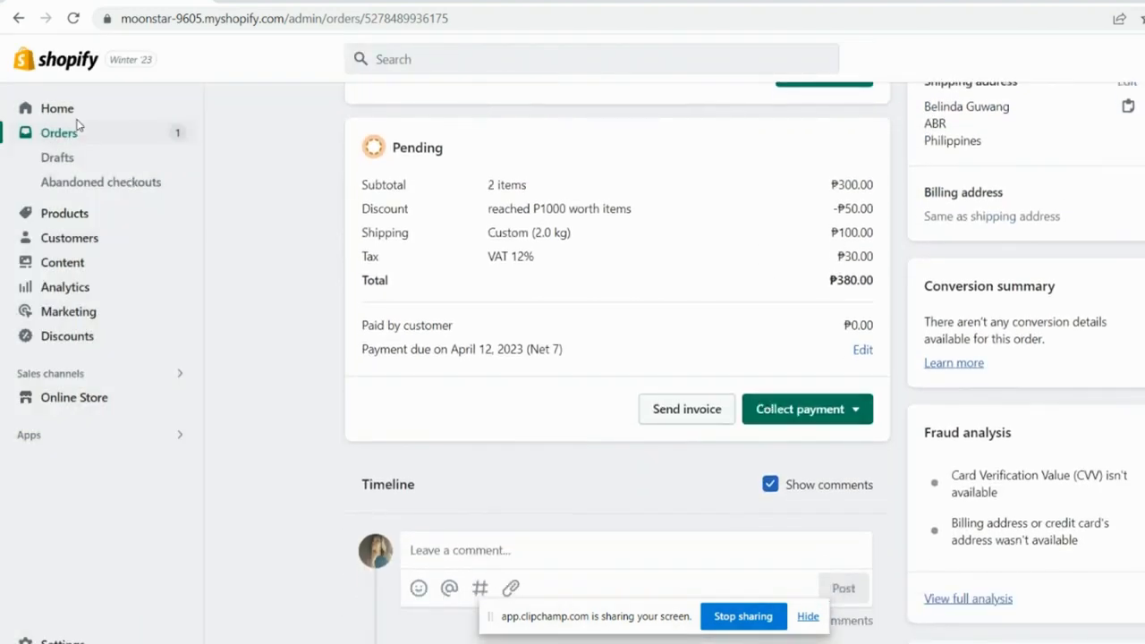
{"action": "left_click", "coordinate": [83, 115]}
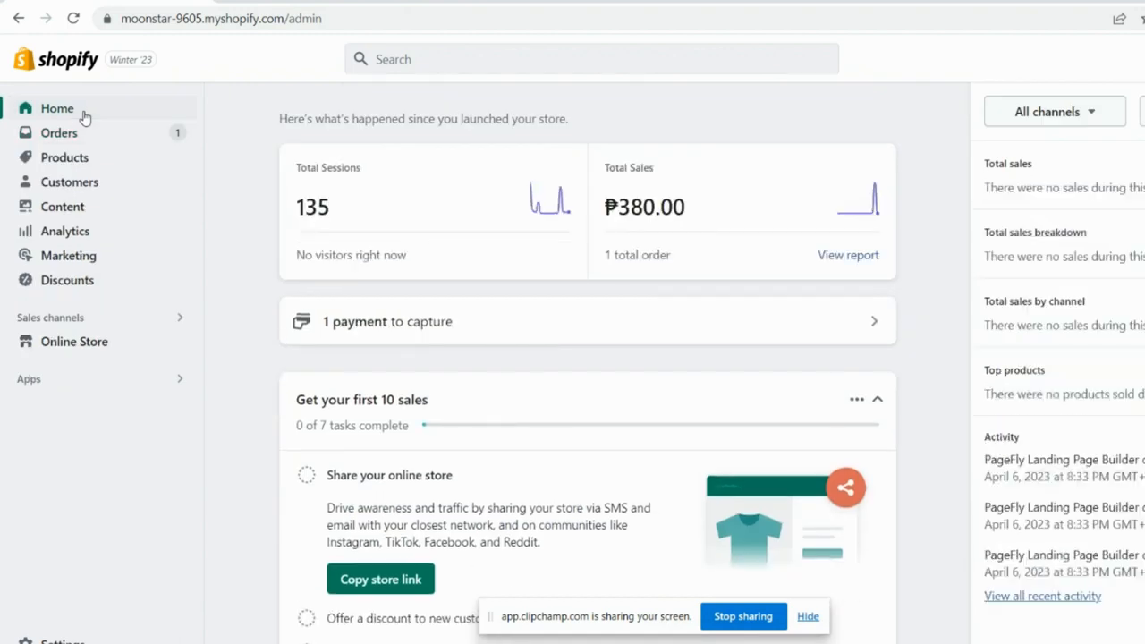
{"action": "left_click", "coordinate": [85, 117]}
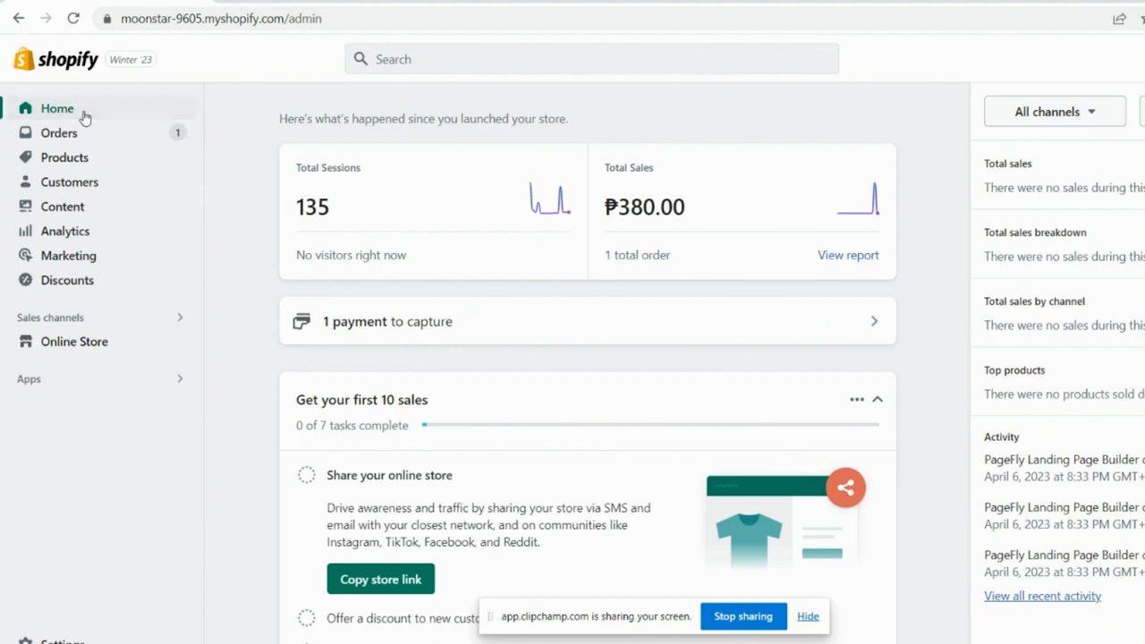